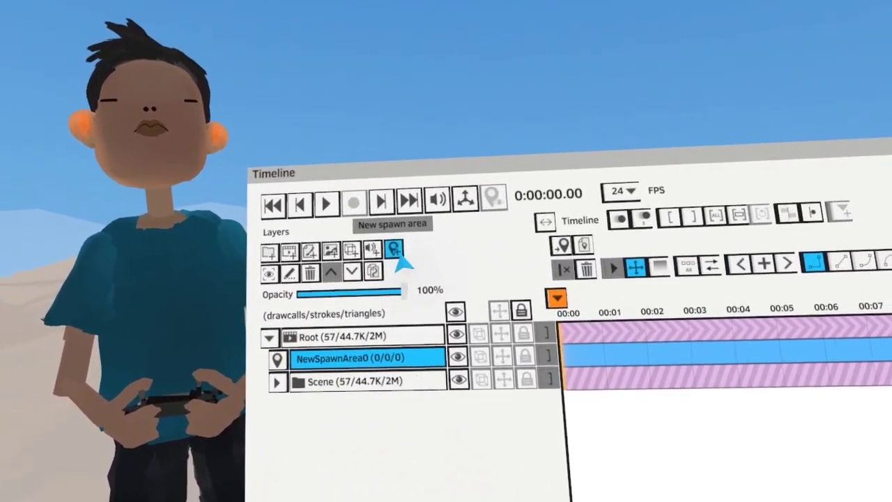
Add a spawn area layer and capture a screenshot of the figure in the teal shirt as its preview image
{"action": "left_click", "coordinate": [400, 255]}
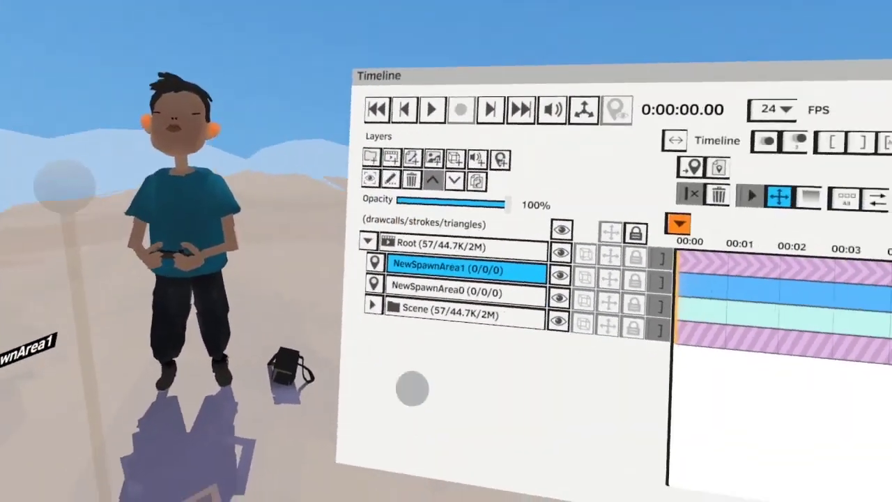
{"action": "left_click", "coordinate": [405, 333]}
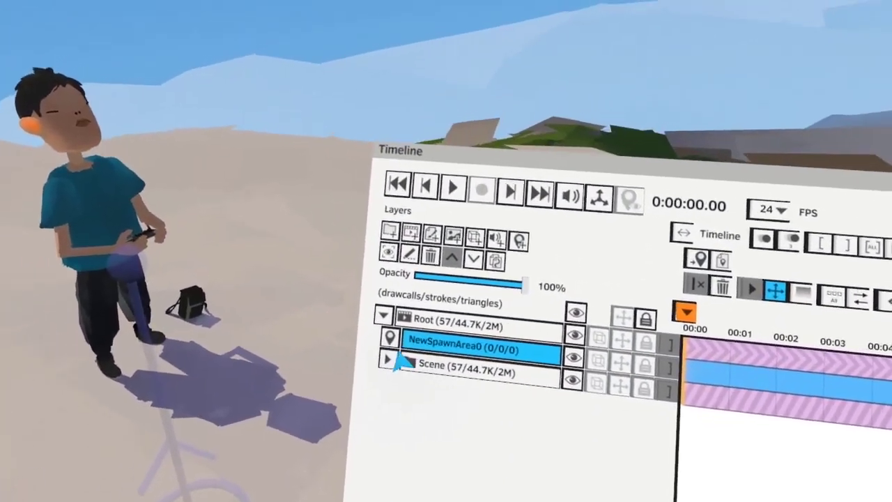
{"action": "left_click", "coordinate": [400, 337]}
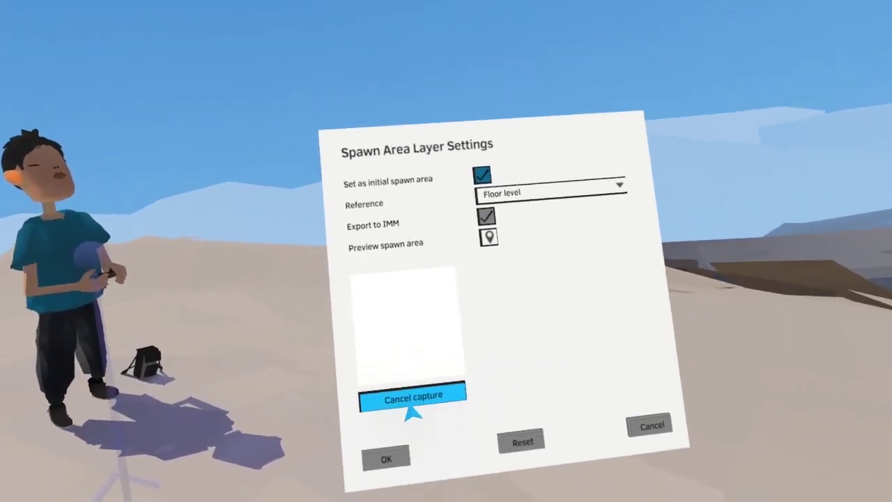
{"action": "left_click", "coordinate": [408, 403]}
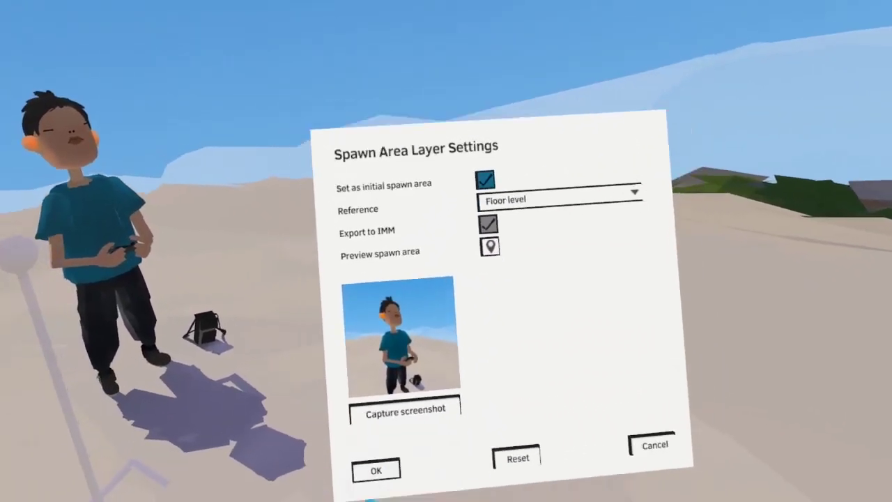
{"action": "left_click", "coordinate": [376, 471]}
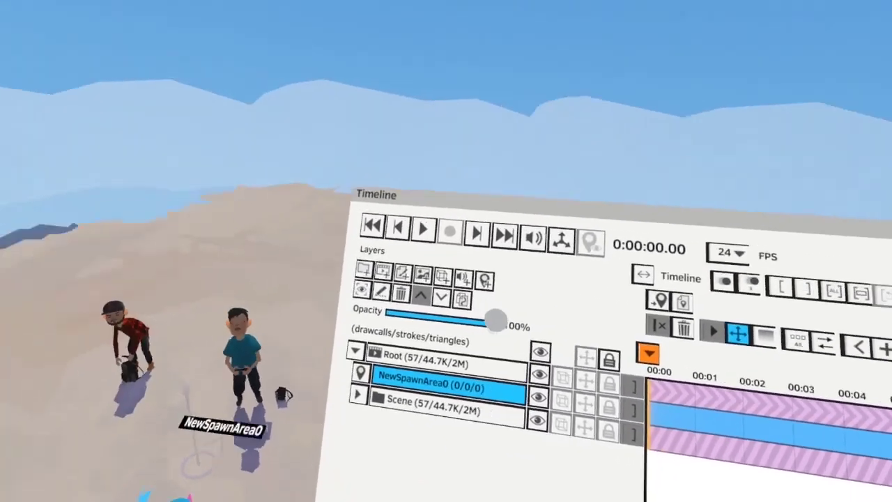
Add a second spawn area layer and capture a distant view of the three figures as its preview image
{"action": "left_click", "coordinate": [485, 281]}
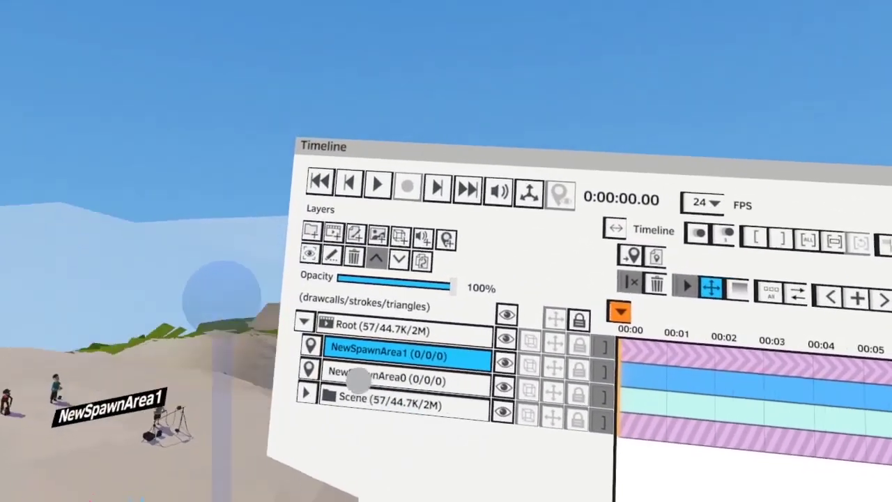
{"action": "left_click", "coordinate": [419, 343]}
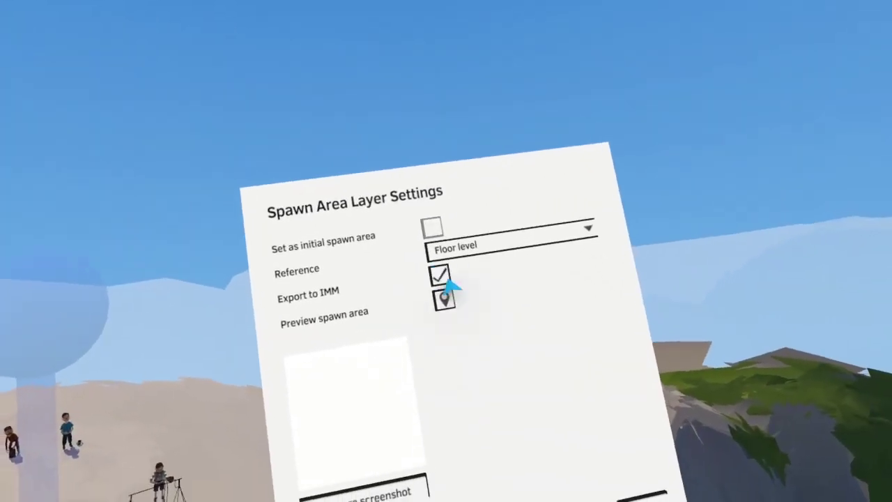
{"action": "left_click", "coordinate": [399, 481]}
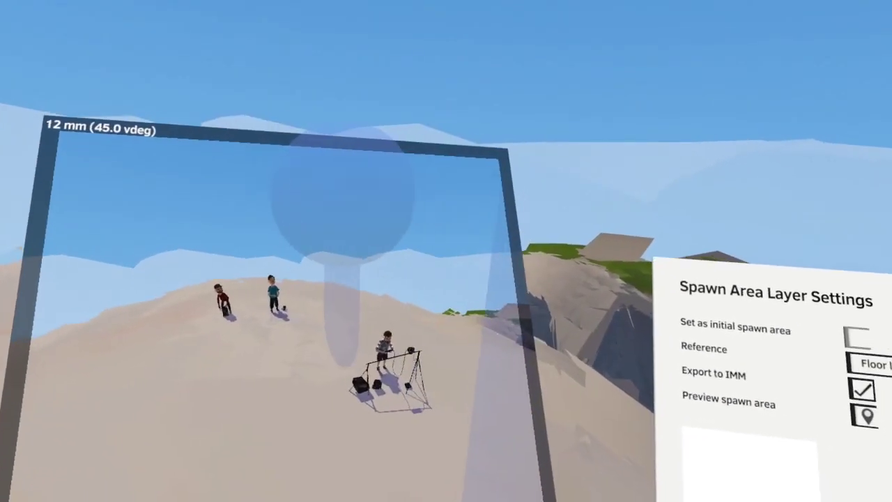
{"action": "left_click", "coordinate": [341, 244]}
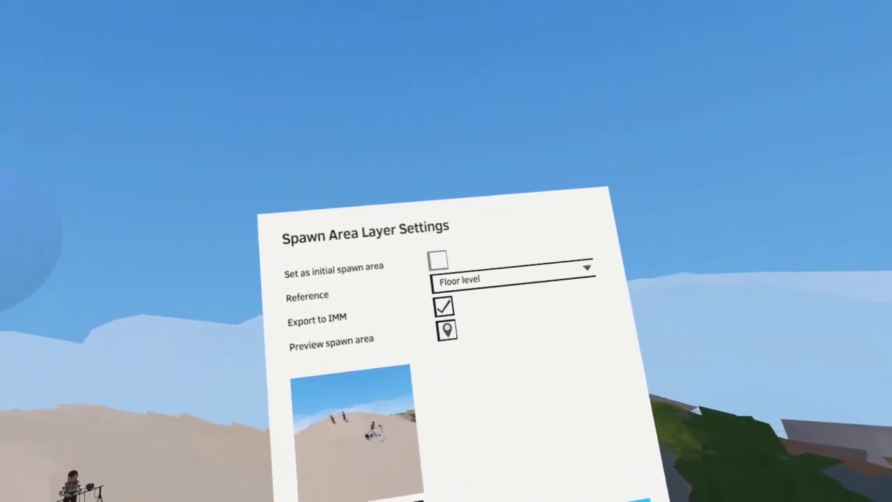
{"action": "left_click", "coordinate": [373, 497]}
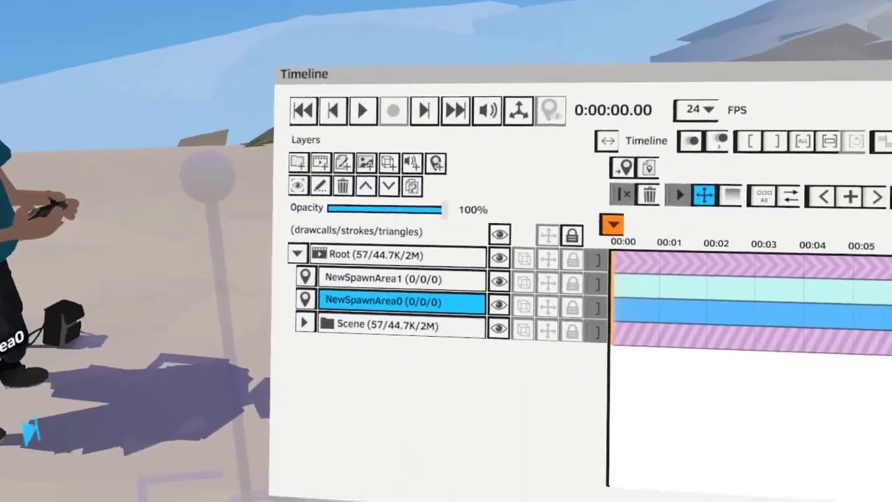
Set the reference of the NewSpawnArea0 spawn area to Eye level
{"action": "left_click", "coordinate": [305, 299]}
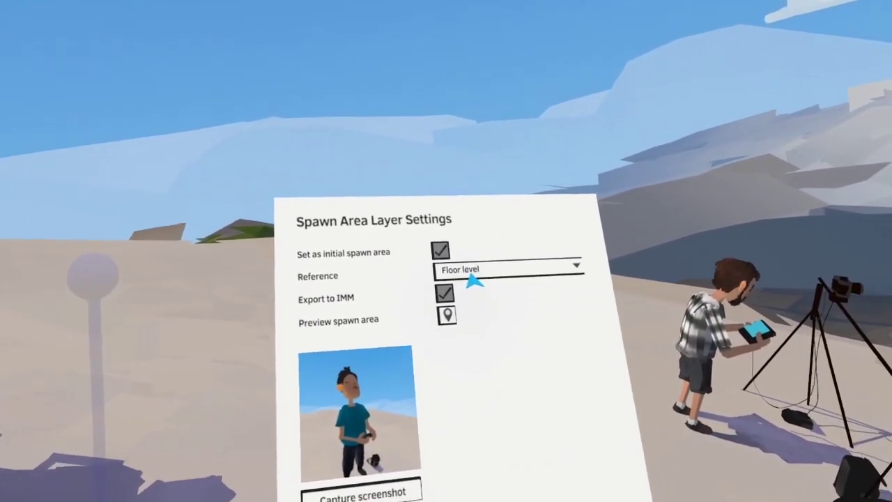
{"action": "left_click_drag", "start_coordinate": [471, 275], "coordinate": [470, 230]}
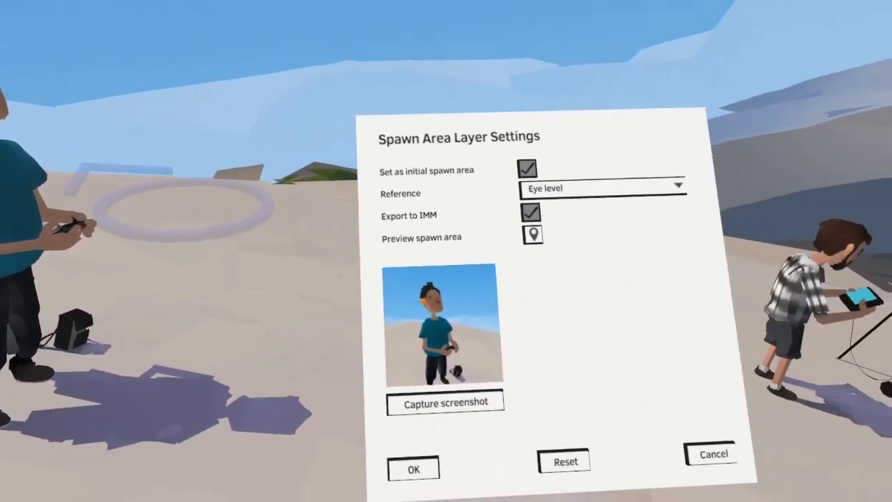
{"action": "left_click", "coordinate": [414, 470]}
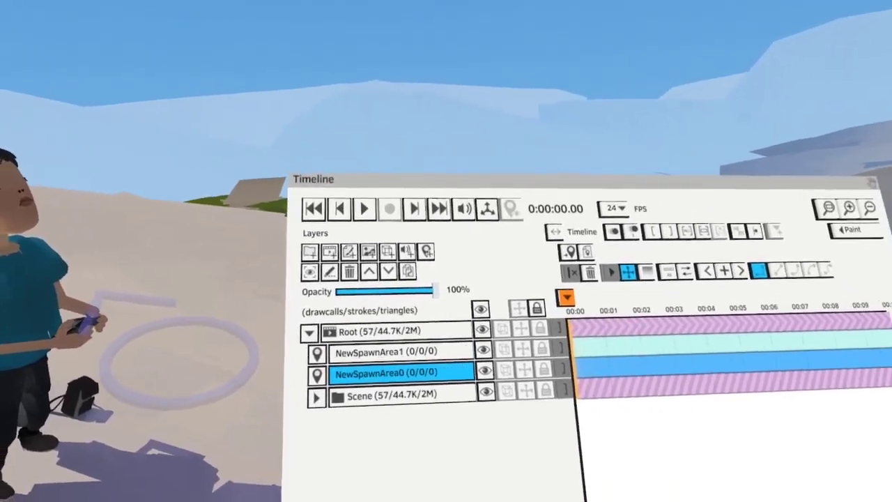
{"action": "left_click", "coordinate": [526, 370]}
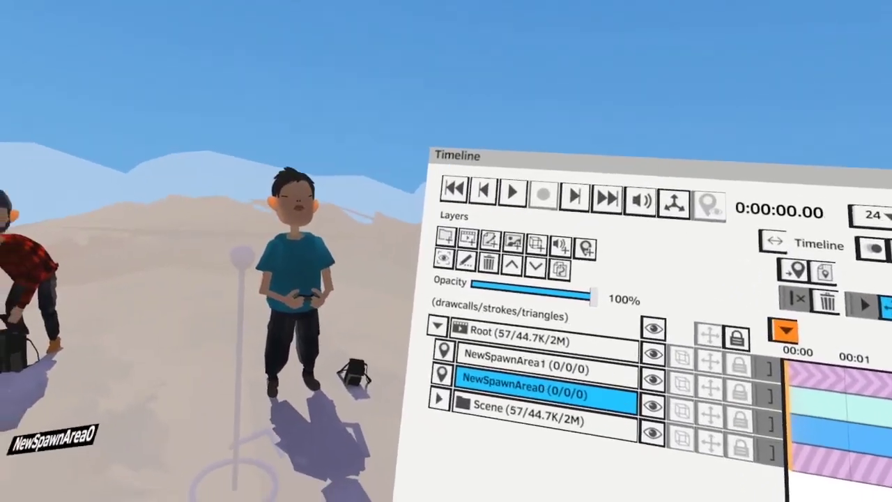
{"action": "left_click", "coordinate": [710, 415]}
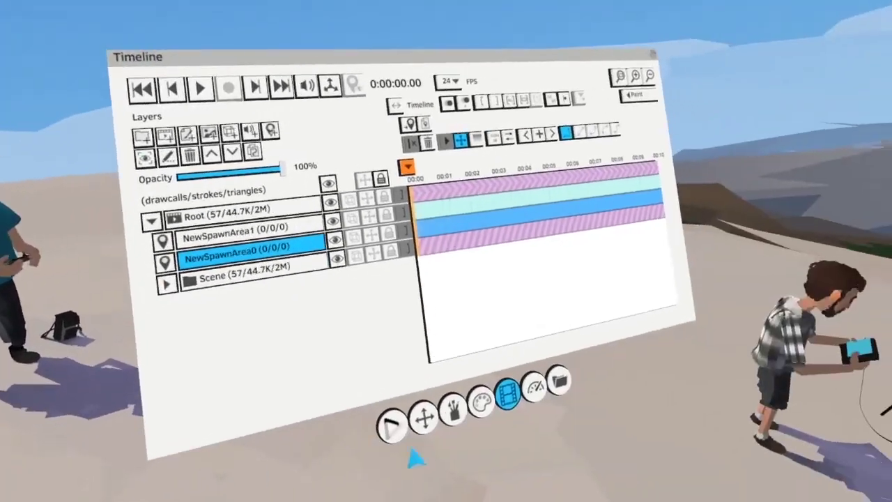
Draw a tall black stick figure with head, torso and legs on a new paint layer near the teal-shirted figure
{"action": "left_click", "coordinate": [524, 262]}
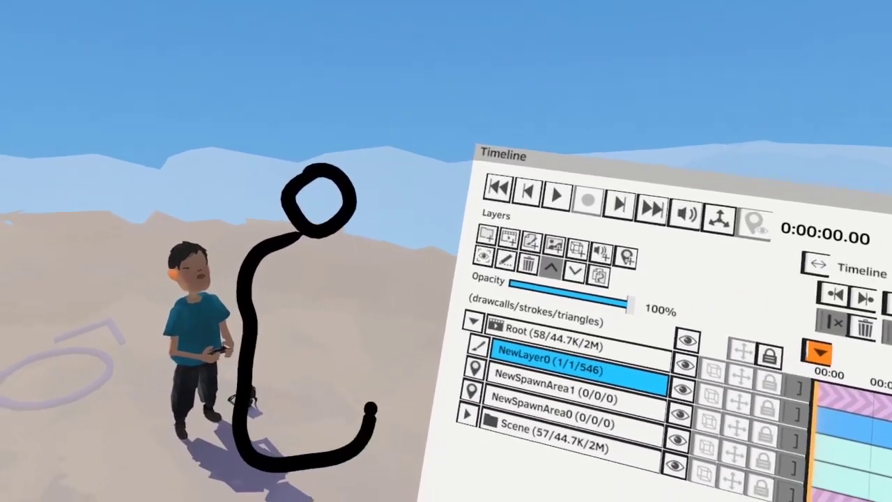
{"action": "left_click_drag", "start_coordinate": [371, 407], "coordinate": [350, 95]}
{"action": "mouse_move", "coordinate": [283, 297]}
{"action": "left_mouse_down"}
{"action": "mouse_move", "coordinate": [271, 476]}
{"action": "mouse_move", "coordinate": [275, 390]}
{"action": "left_mouse_up"}
{"action": "left_click_drag", "start_coordinate": [374, 351], "coordinate": [364, 499]}
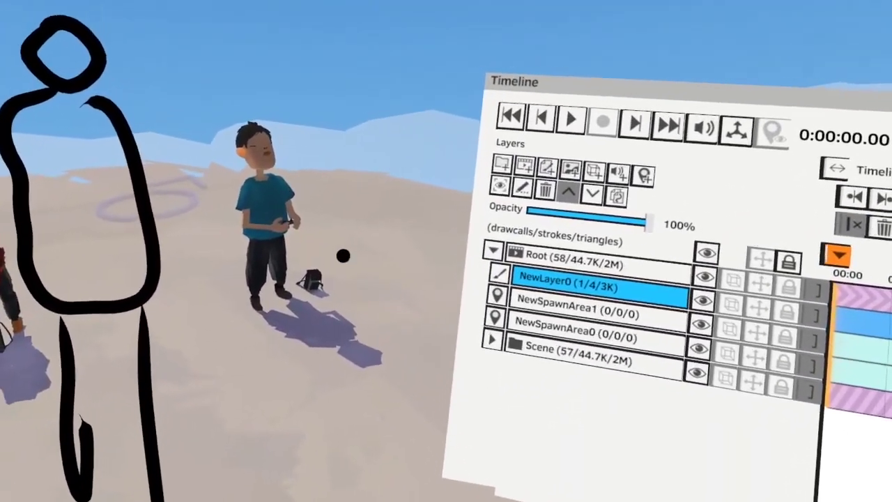
Draw a smaller black stick figure beside the tall one on the same paint layer
{"action": "mouse_move", "coordinate": [339, 253]}
{"action": "left_mouse_down"}
{"action": "mouse_move", "coordinate": [311, 384]}
{"action": "mouse_move", "coordinate": [330, 251]}
{"action": "left_mouse_up"}
{"action": "left_click_drag", "start_coordinate": [299, 384], "coordinate": [288, 448]}
{"action": "left_click_drag", "start_coordinate": [350, 387], "coordinate": [338, 480]}
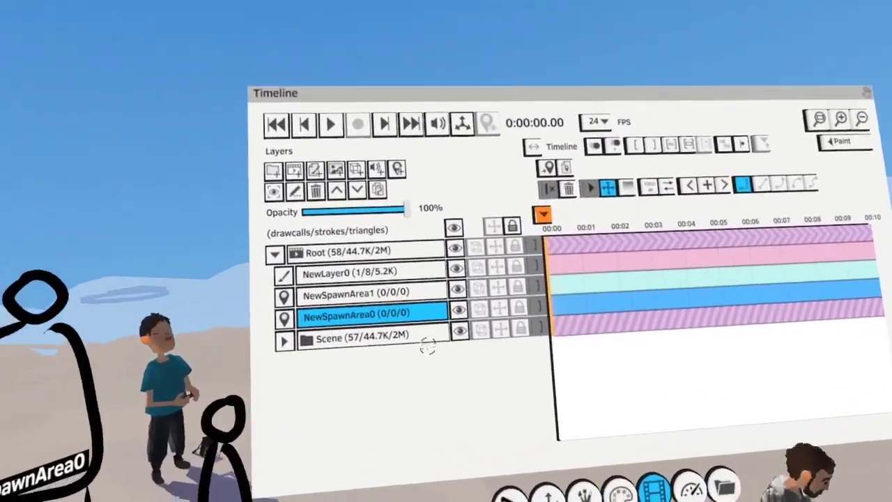
Select the smaller stick figure on NewLayer0 and raise it so its head is nearer the tall figure's head height
{"action": "left_click", "coordinate": [362, 272]}
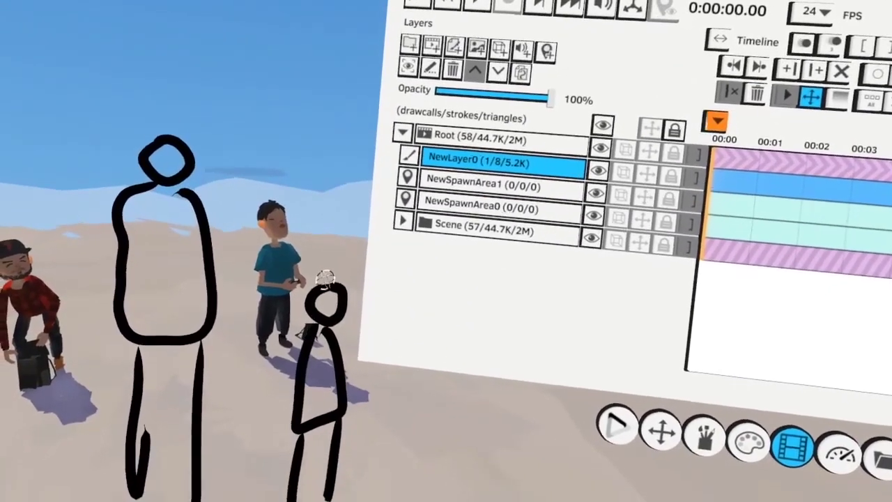
{"action": "left_click", "coordinate": [314, 418]}
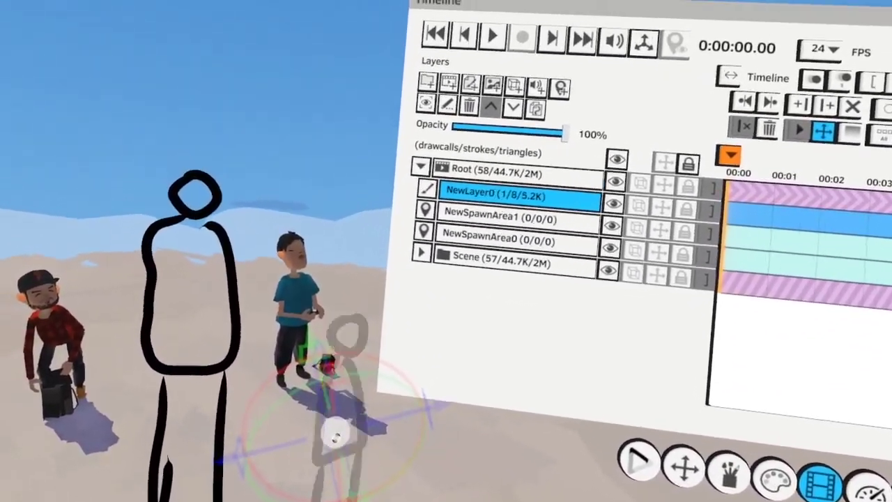
{"action": "left_click_drag", "start_coordinate": [335, 437], "coordinate": [328, 390]}
{"action": "left_click", "coordinate": [338, 374]}
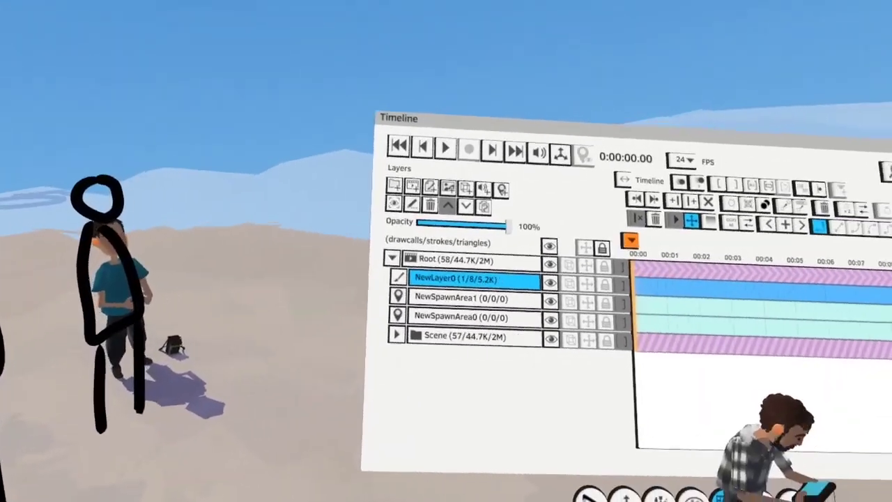
Review the spawn area settings of NewSpawnArea0, including its reference level, and close them
{"action": "left_click", "coordinate": [460, 297]}
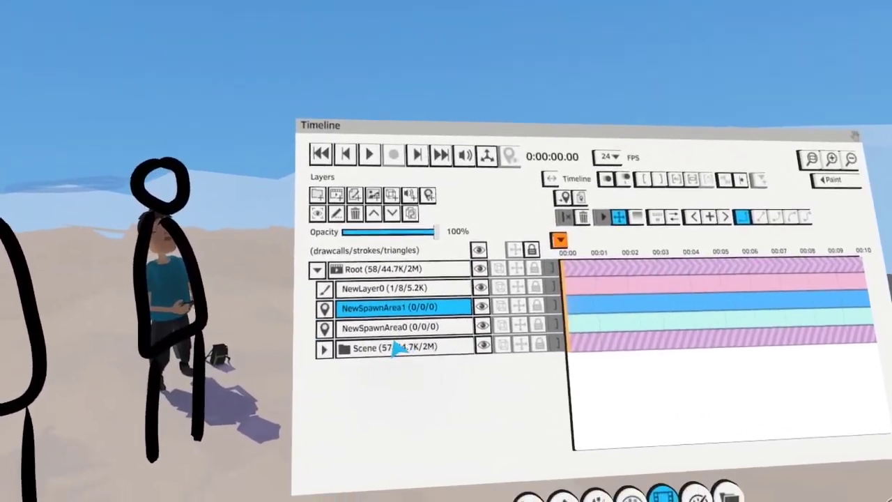
{"action": "left_click", "coordinate": [404, 327]}
{"action": "left_click", "coordinate": [325, 329]}
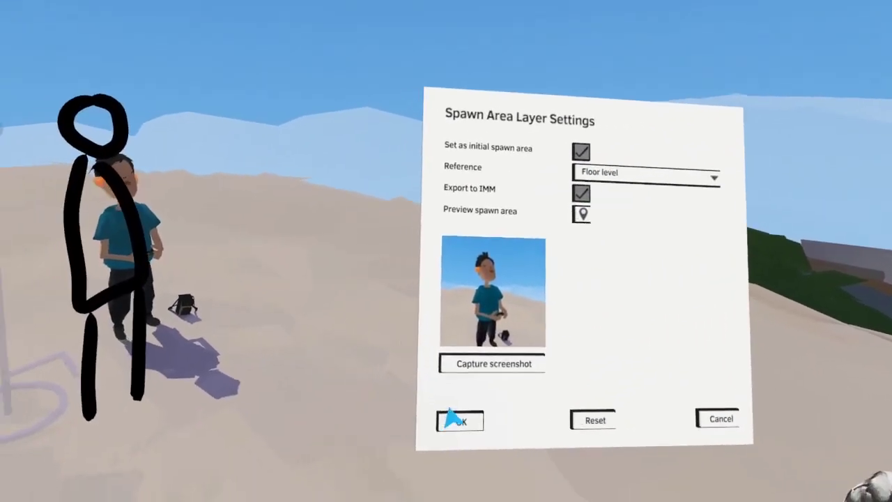
{"action": "left_click", "coordinate": [487, 497]}
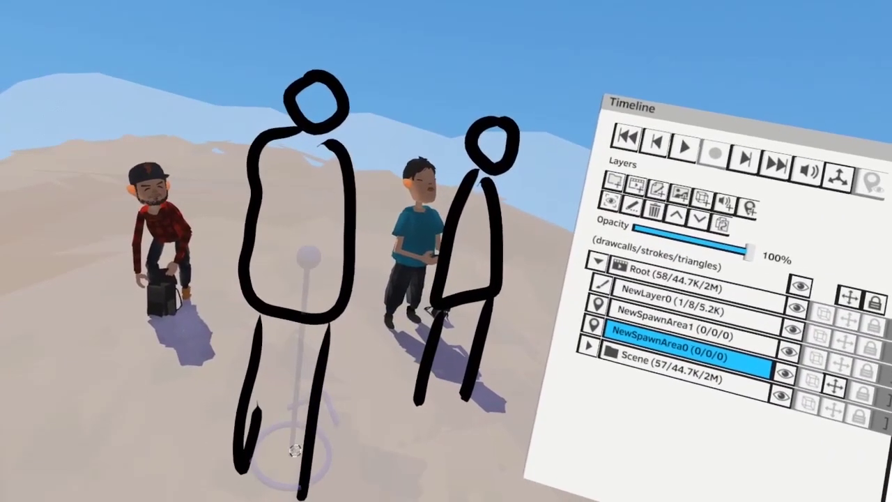
Draw a third black stick figure on NewLayer0 beside the other two
{"action": "mouse_move", "coordinate": [277, 456]}
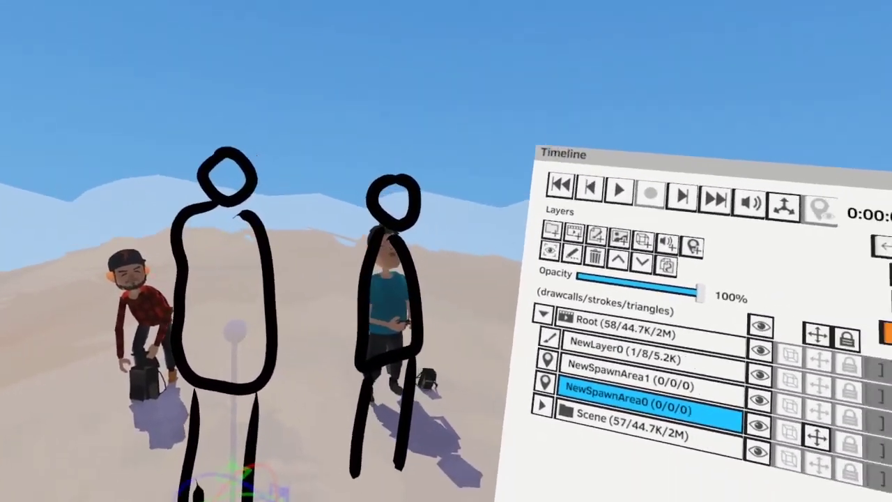
{"action": "left_click", "coordinate": [613, 344]}
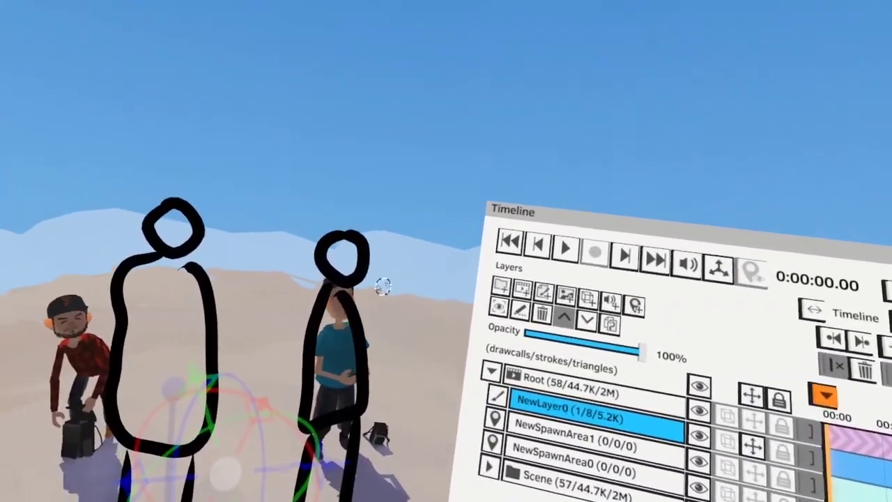
{"action": "left_click_drag", "start_coordinate": [370, 223], "coordinate": [378, 474]}
{"action": "left_click_drag", "start_coordinate": [359, 322], "coordinate": [354, 406]}
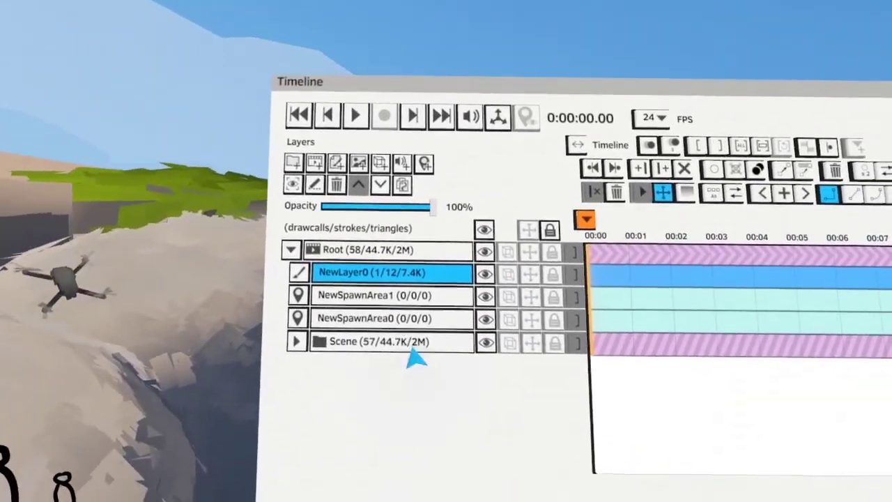
Add another spawn area layer directly above NewSpawnArea0
{"action": "left_click", "coordinate": [404, 319]}
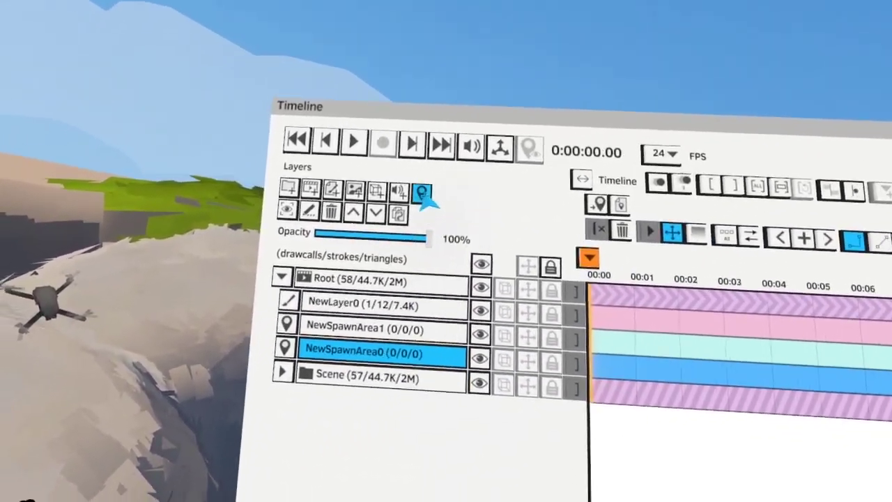
{"action": "left_click", "coordinate": [422, 193]}
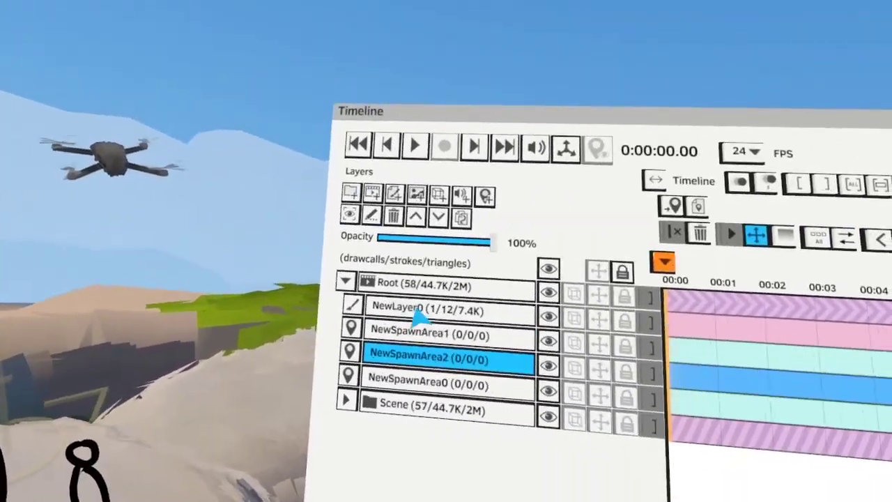
Select NewSpawnArea1, NewLayer0 and NewSpawnArea2 in turn to compare the spawn area markers with the stick figures
{"action": "left_click", "coordinate": [419, 327]}
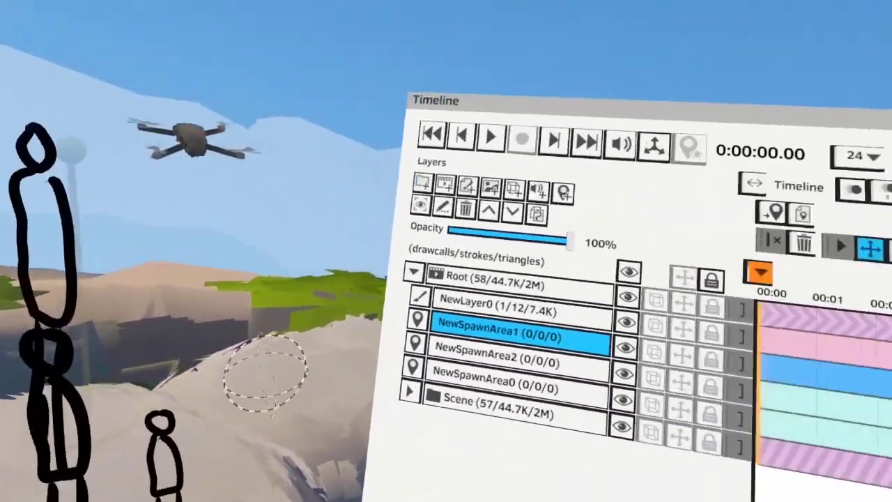
{"action": "left_click", "coordinate": [773, 309]}
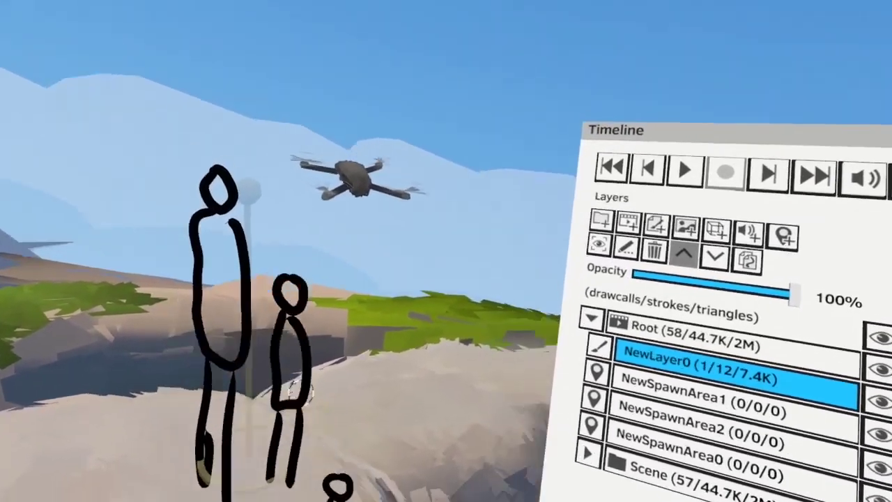
{"action": "left_click", "coordinate": [430, 341]}
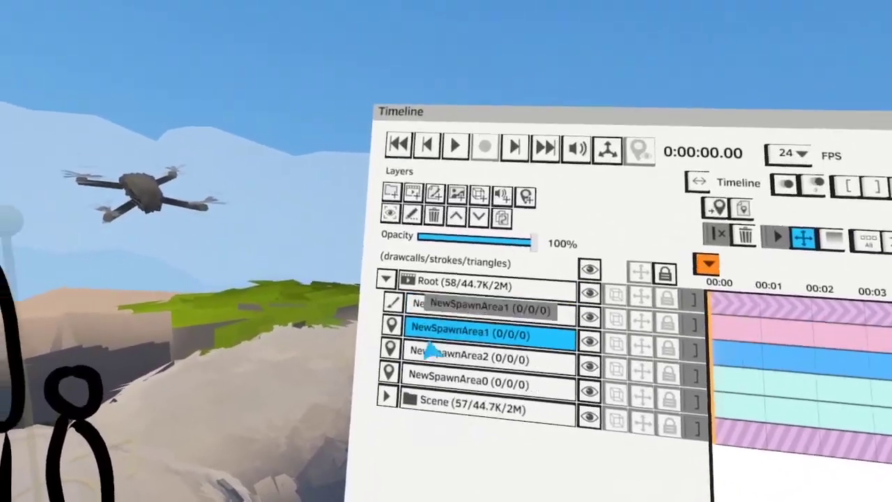
{"action": "double_click", "coordinate": [436, 355]}
{"action": "left_click", "coordinate": [341, 473]}
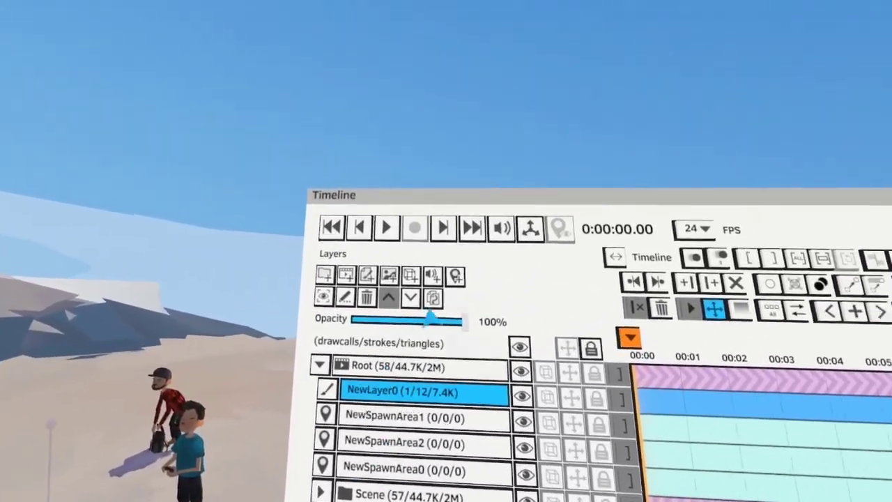
Add a spawn area layer directly above NewLayer0 and set its reference to Eye level
{"action": "left_click", "coordinate": [455, 276]}
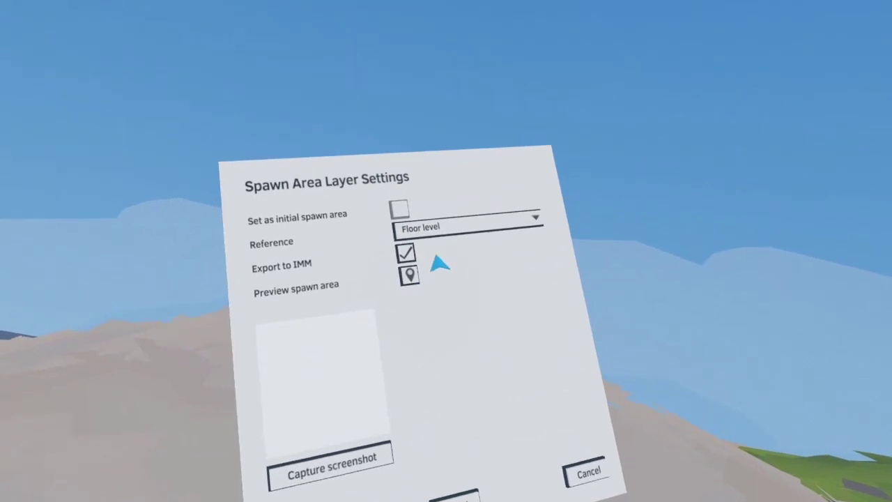
{"action": "left_click", "coordinate": [682, 213]}
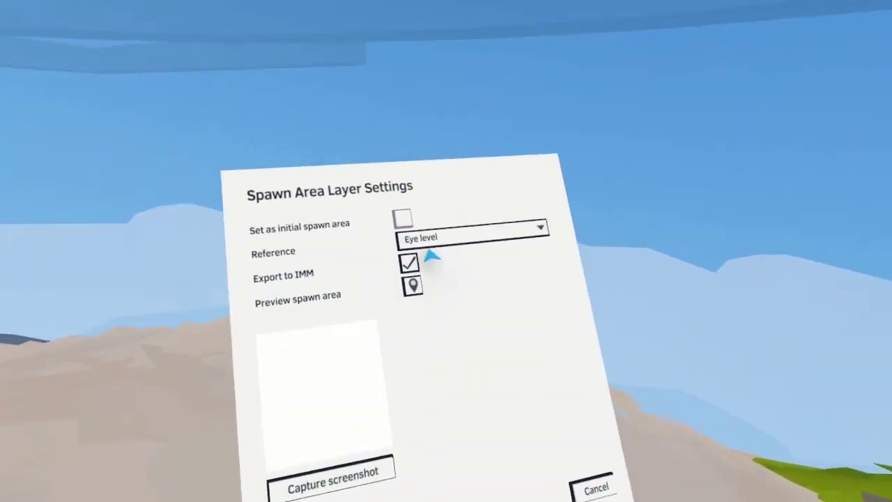
{"action": "left_click", "coordinate": [497, 489]}
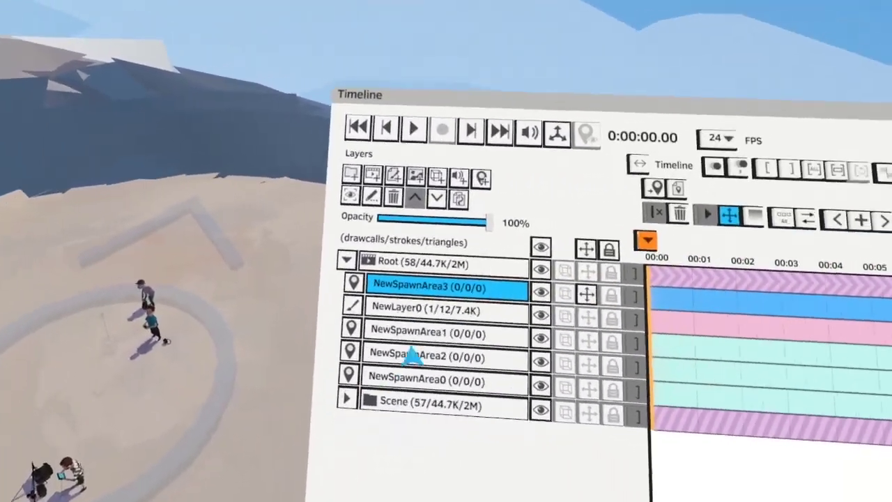
Delete NewSpawnArea1 and NewSpawnArea2, and confirm the initial spawn area's settings with the Eye level reference
{"action": "left_click", "coordinate": [390, 341]}
{"action": "left_click", "coordinate": [347, 209]}
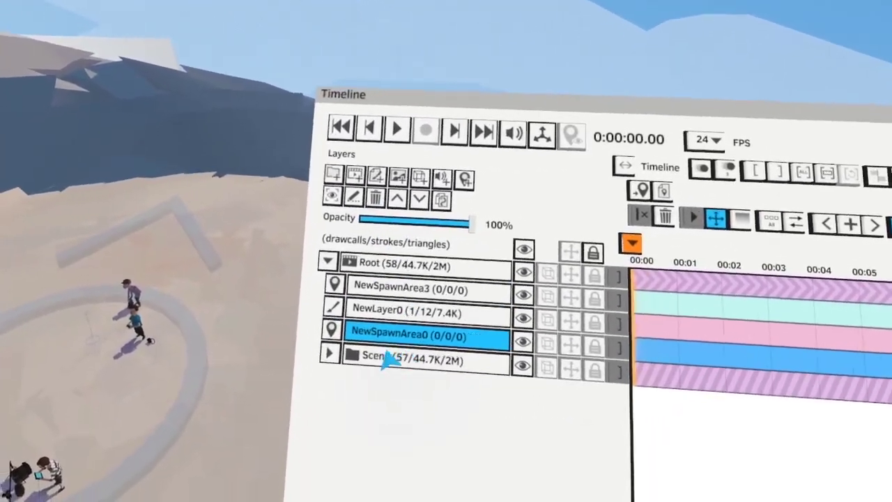
{"action": "left_click", "coordinate": [411, 303]}
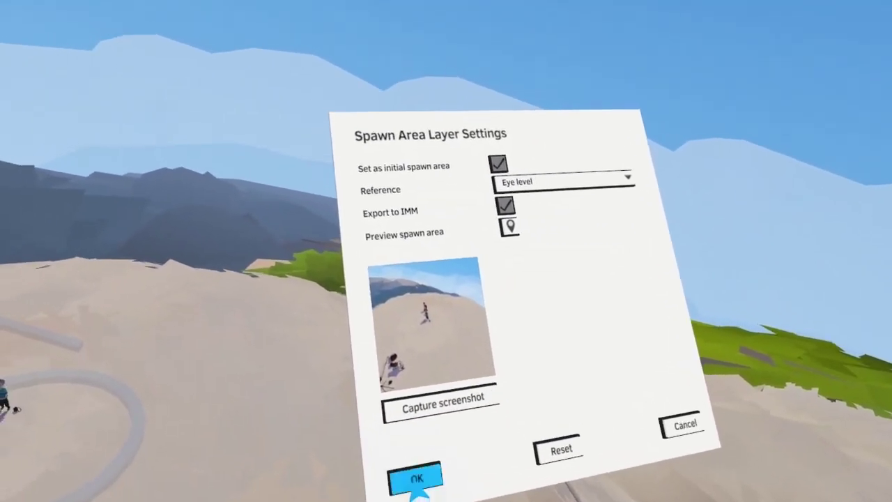
{"action": "left_click", "coordinate": [415, 479]}
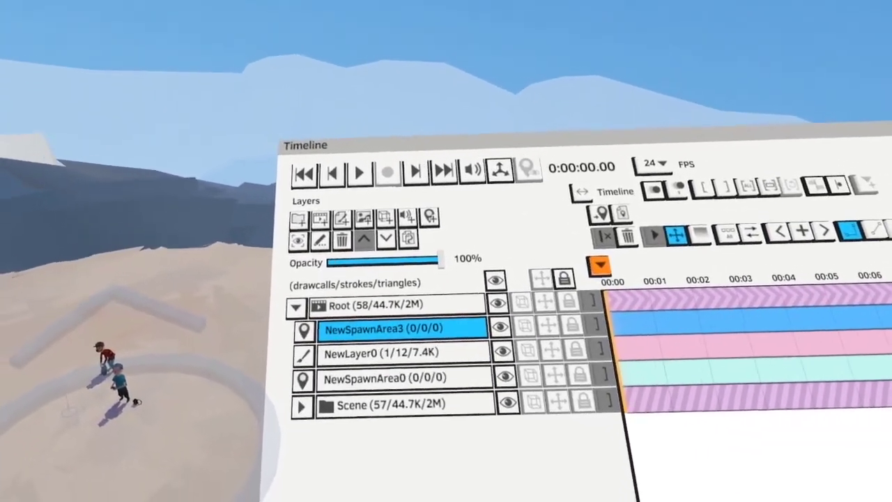
Delete the NewSpawnArea0 layer
{"action": "left_click", "coordinate": [341, 380]}
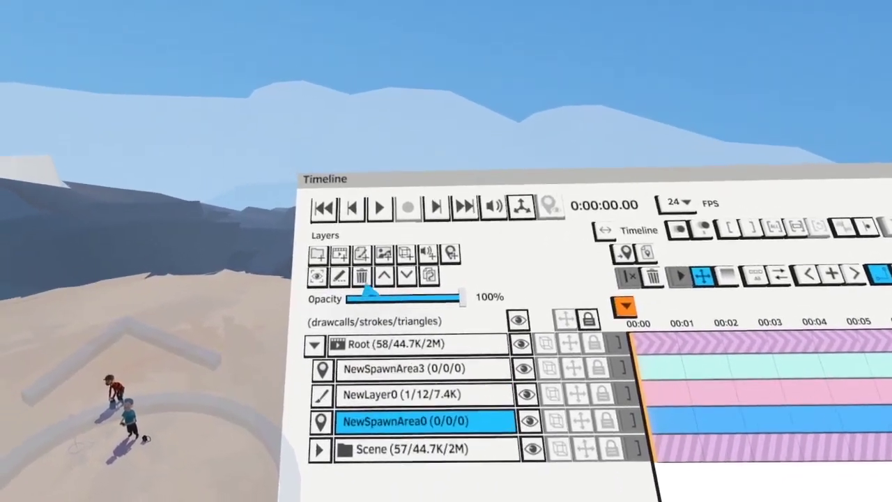
{"action": "left_click", "coordinate": [362, 276]}
Play the scene with viewpoint preview enabled for NewSpawnArea3
{"action": "left_click", "coordinate": [481, 367]}
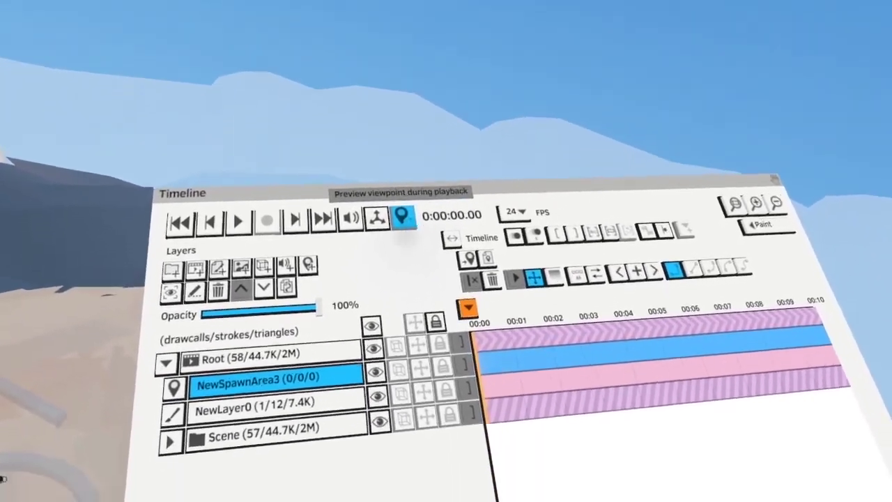
{"action": "left_click", "coordinate": [402, 216]}
{"action": "key", "text": "space"}
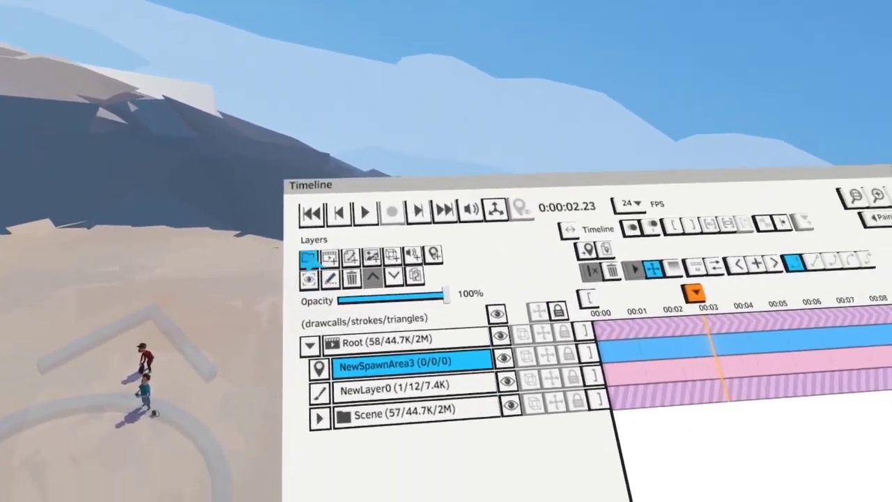
Nest NewSpawnArea3 inside two new group layers, one within the other, and select the inner group
{"action": "left_click", "coordinate": [333, 239]}
{"action": "left_click", "coordinate": [343, 261]}
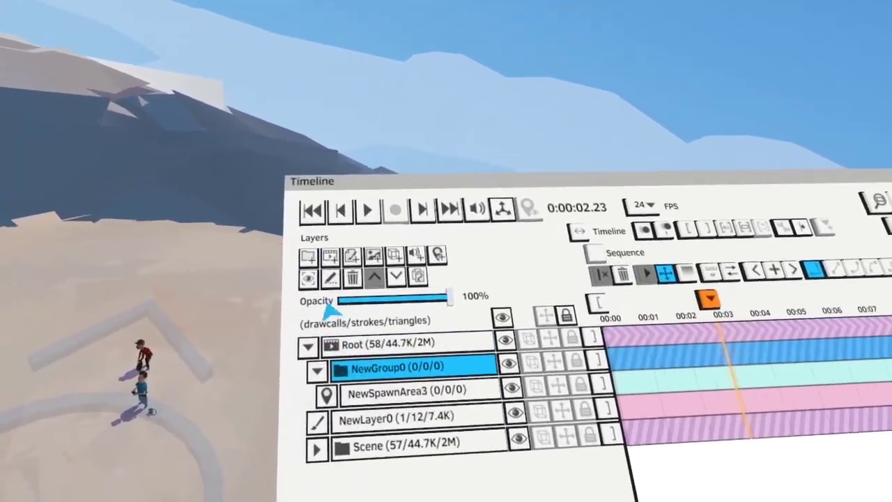
{"action": "left_click", "coordinate": [304, 248]}
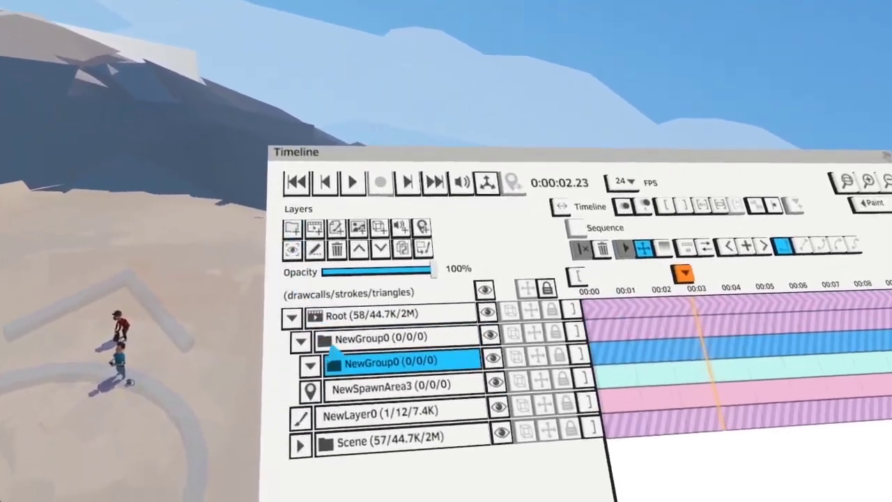
{"action": "left_click", "coordinate": [356, 387]}
{"action": "left_click", "coordinate": [335, 264]}
{"action": "left_click", "coordinate": [369, 340]}
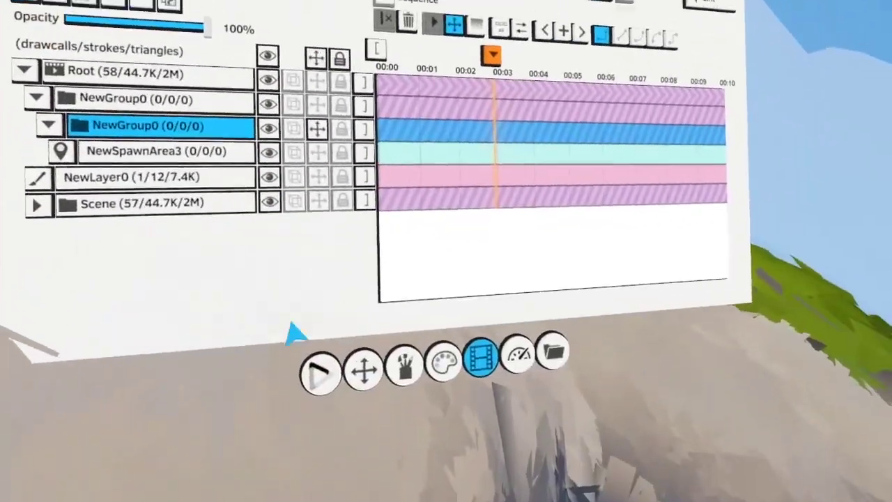
Check the transform options with gimbal controls for the inner NewGroup0 and add its transform keyframe at 0 seconds
{"action": "left_click", "coordinate": [362, 370]}
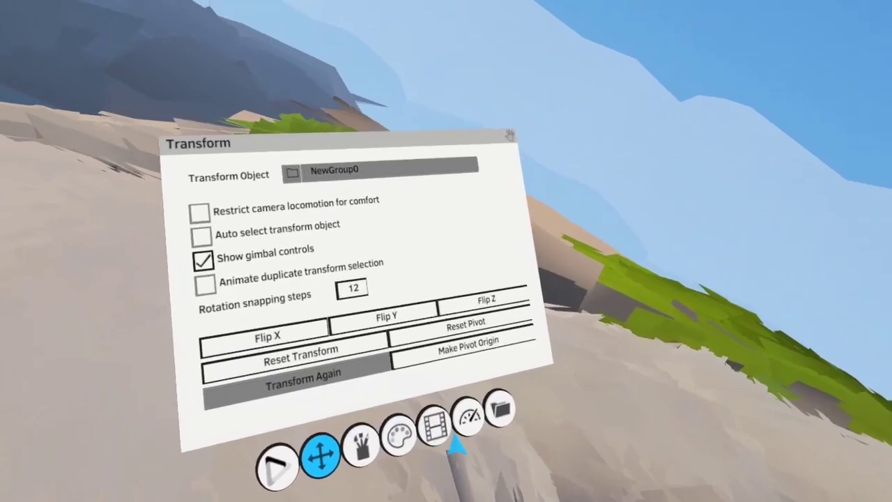
{"action": "left_click", "coordinate": [428, 430]}
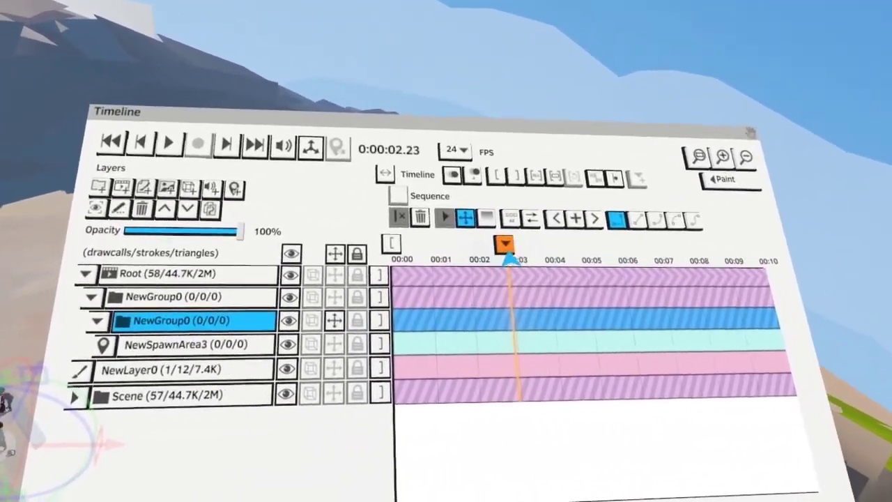
{"action": "left_click", "coordinate": [508, 248]}
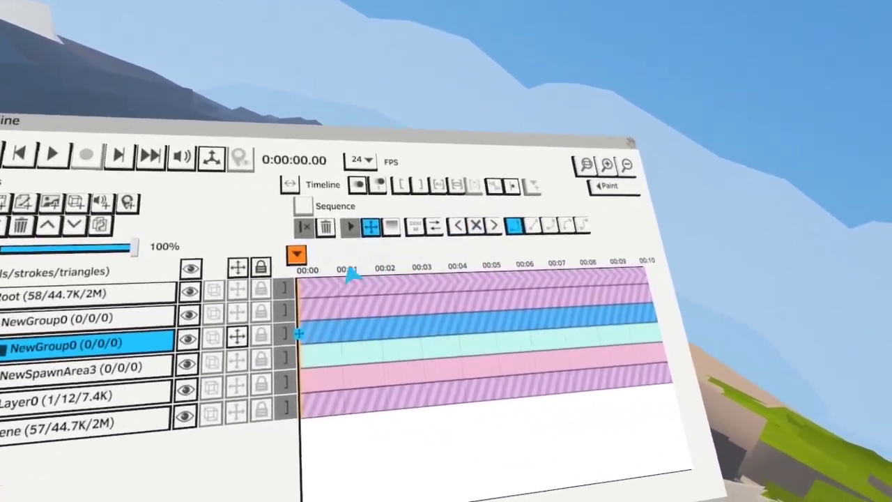
{"action": "scroll", "coordinate": [352, 317], "scroll_direction": "down", "scroll_amount": 3}
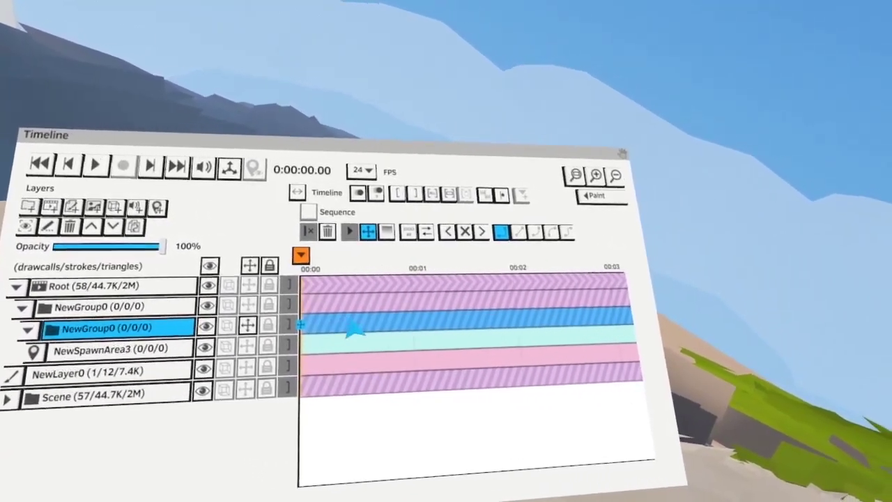
Add transform keyframes to the inner NewGroup0 at about 5, 10 and 15 seconds to animate its rotation
{"action": "left_click_drag", "start_coordinate": [303, 262], "coordinate": [393, 260]}
{"action": "scroll", "coordinate": [416, 276], "scroll_direction": "down", "scroll_amount": 3}
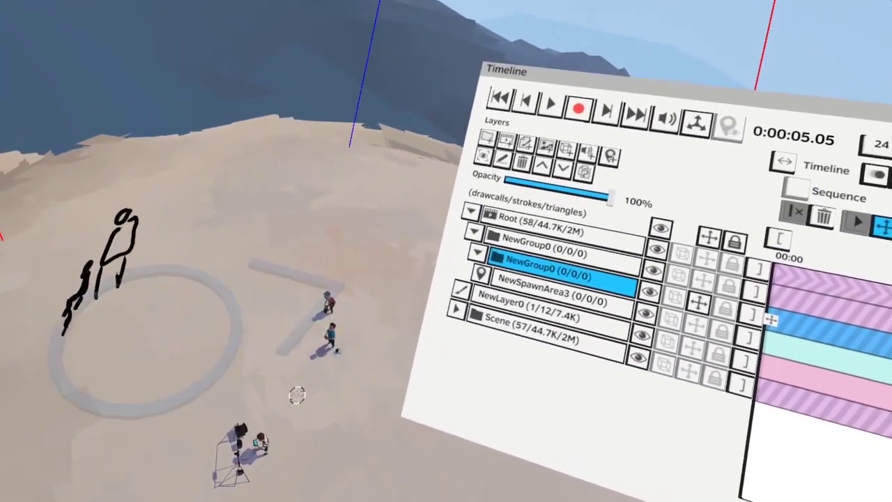
{"action": "left_click", "coordinate": [418, 293]}
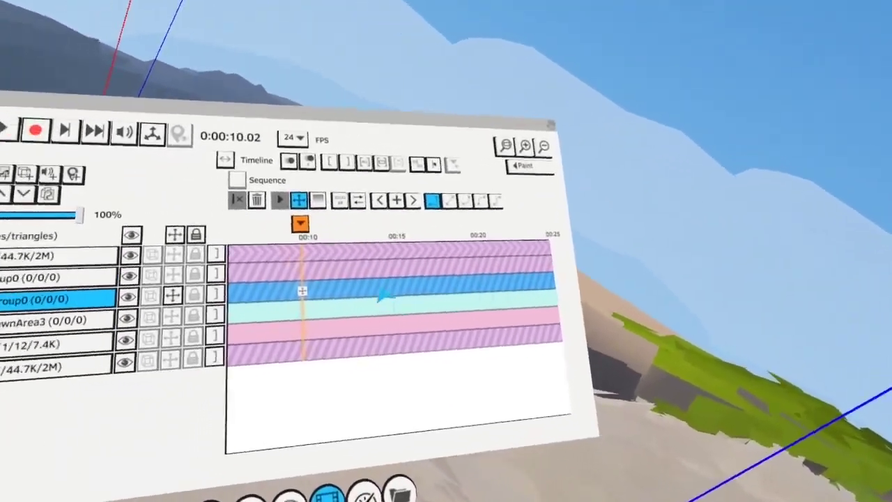
{"action": "left_click", "coordinate": [382, 298]}
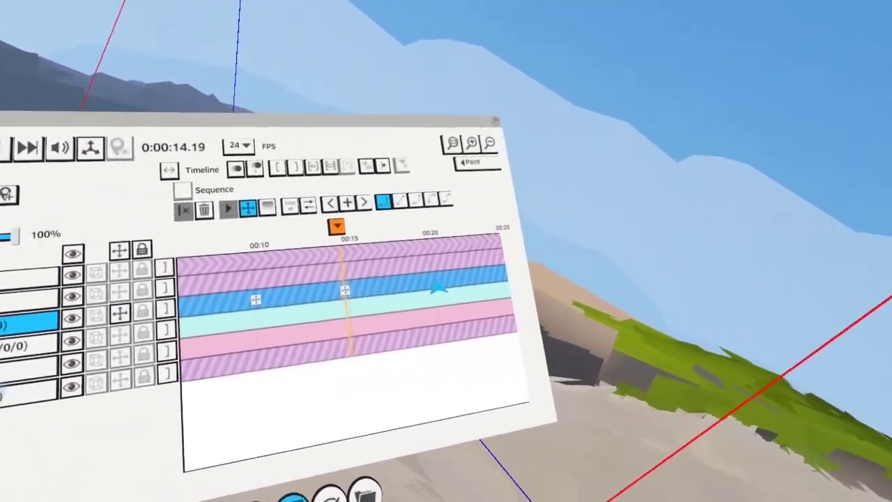
Make the outer NewGroup0 a sequence ending at about 20 seconds and set the inner group's keyframe interpolation to linear
{"action": "left_click", "coordinate": [438, 287]}
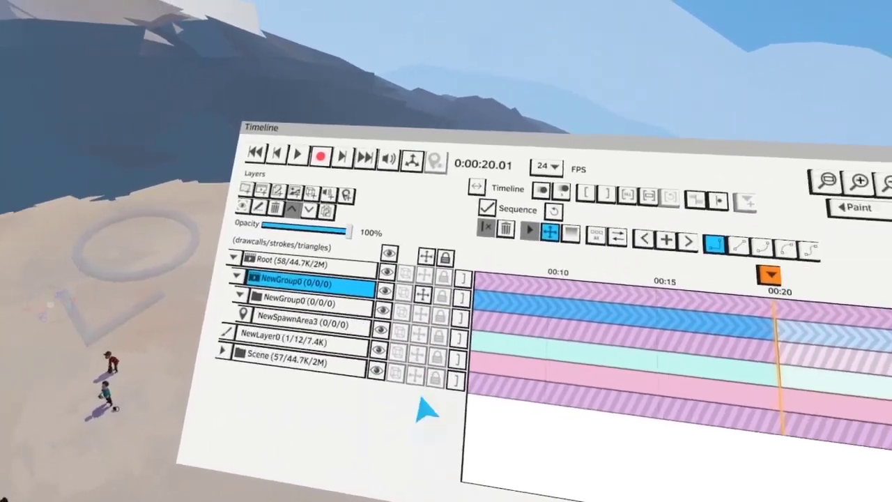
{"action": "left_click", "coordinate": [56, 347]}
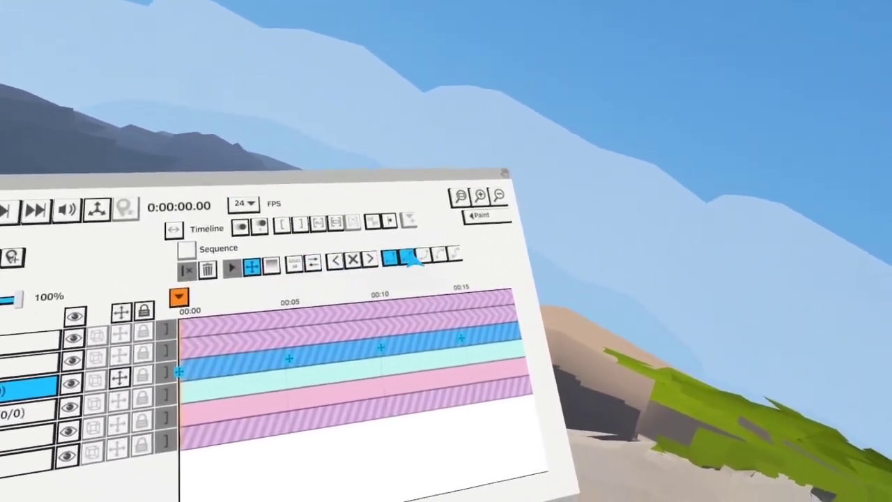
{"action": "left_click", "coordinate": [409, 256]}
Play the animation with viewpoint preview and start an AVI animation capture at 1920x1080 and 30 frames per second
{"action": "key", "text": "space"}
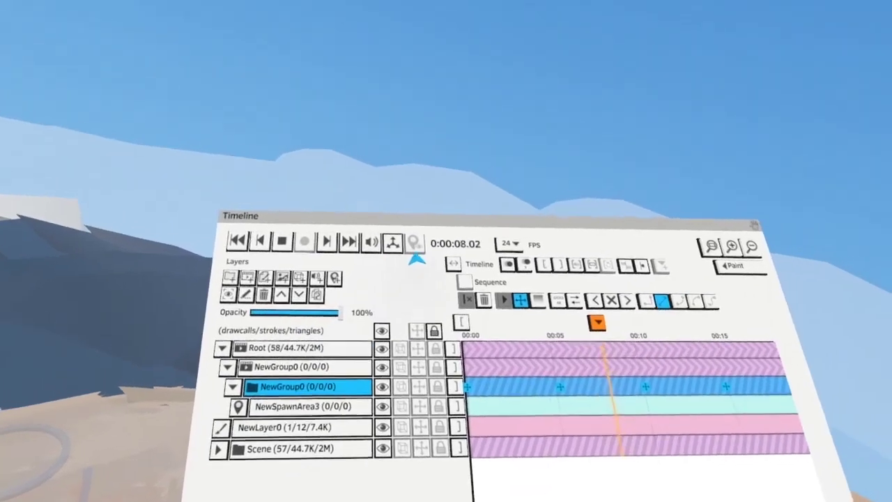
{"action": "left_click", "coordinate": [399, 263]}
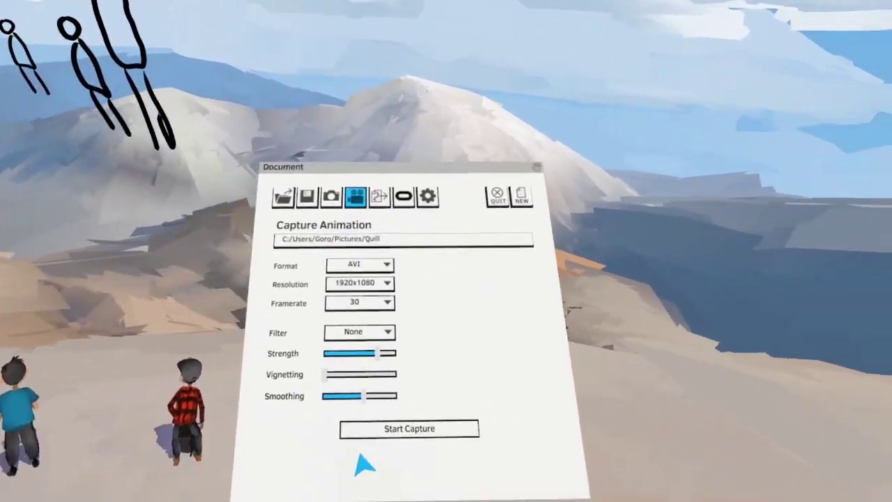
{"action": "left_click", "coordinate": [408, 428]}
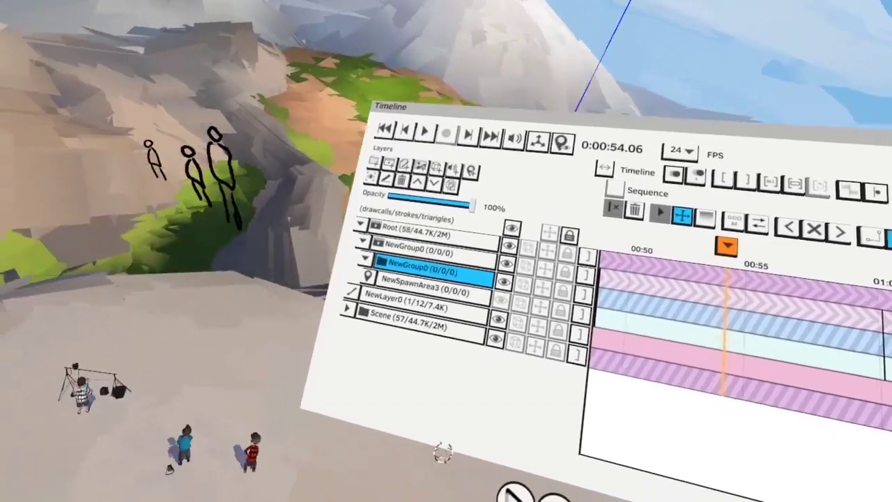
Select NewSpawnArea3 in the nested groups during playback and open the document options
{"action": "left_click", "coordinate": [432, 296]}
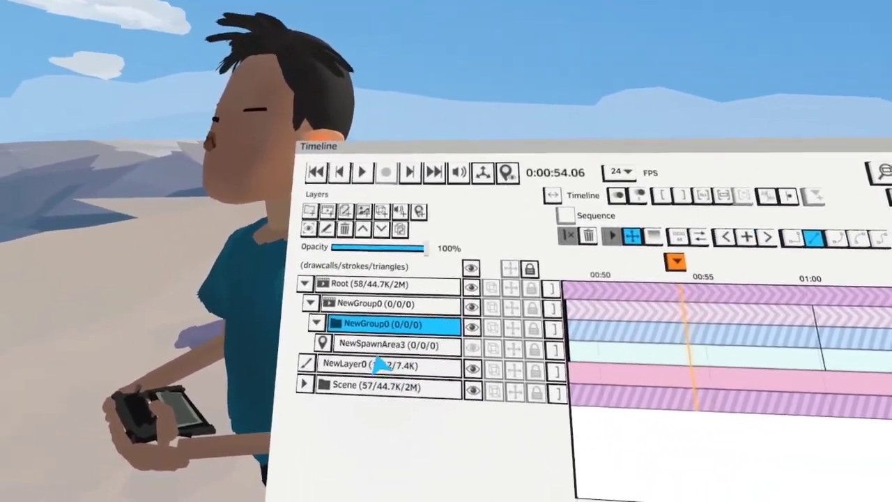
{"action": "left_click", "coordinate": [417, 346]}
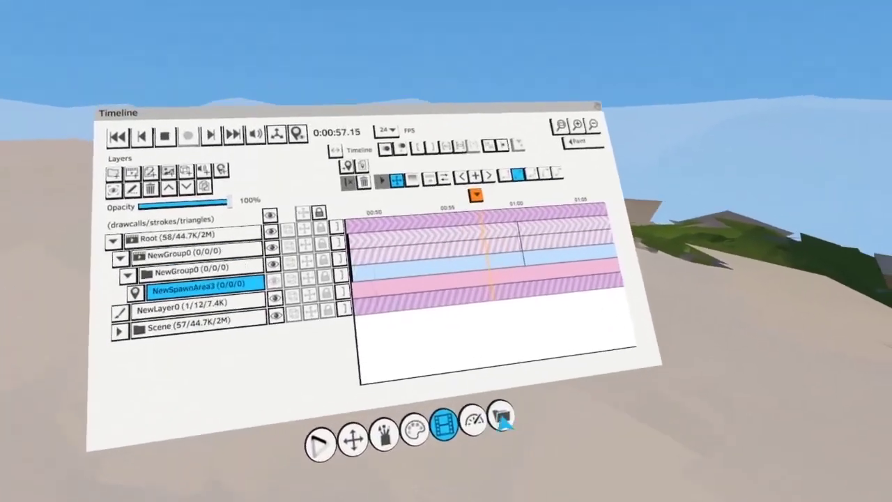
{"action": "left_click", "coordinate": [502, 417]}
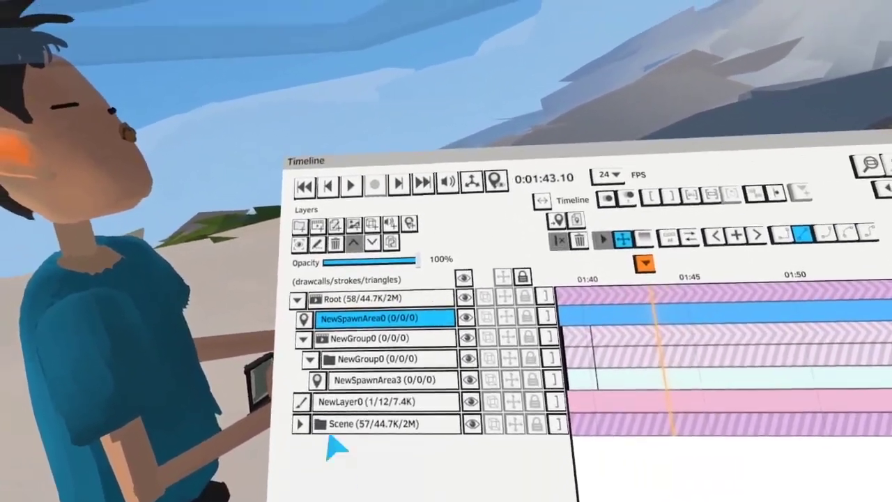
Open the spawn area settings of NewSpawnArea0 above the nested groups
{"action": "left_click", "coordinate": [295, 321]}
{"action": "left_click", "coordinate": [344, 167]}
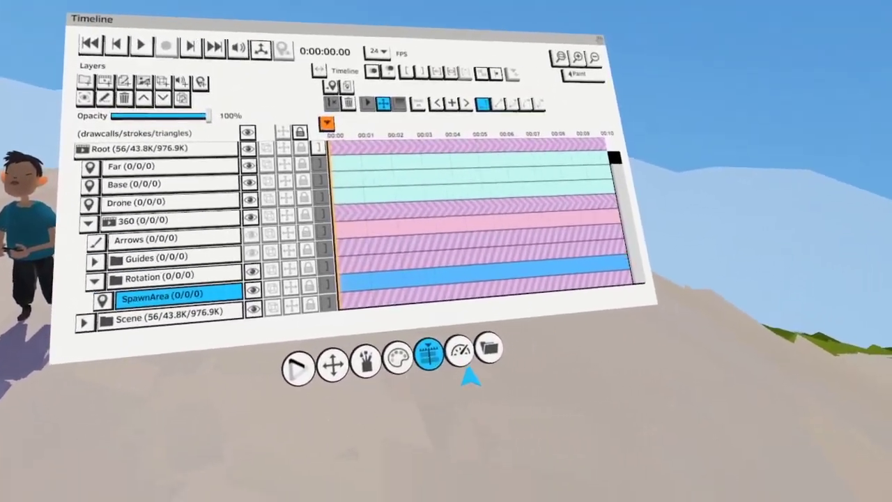
Review the scene's performance analysis and launch the preview from the Oculus Media Studio upload information
{"action": "left_click", "coordinate": [461, 357]}
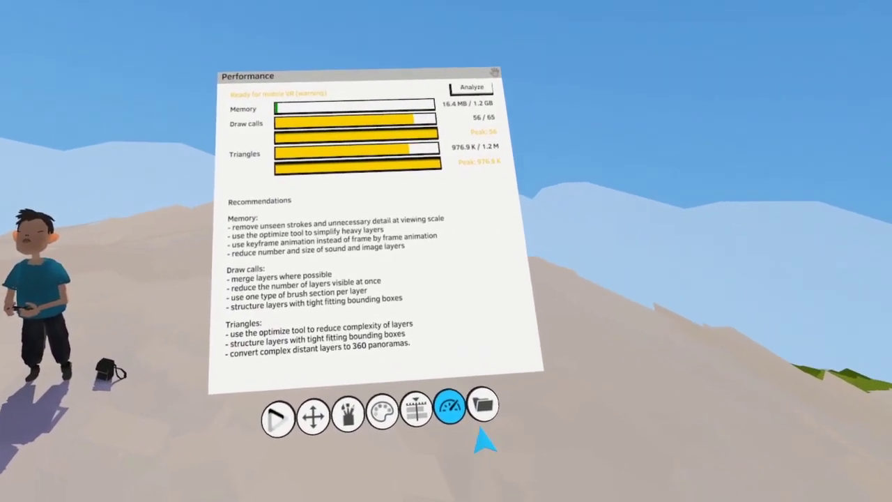
{"action": "left_click", "coordinate": [482, 407]}
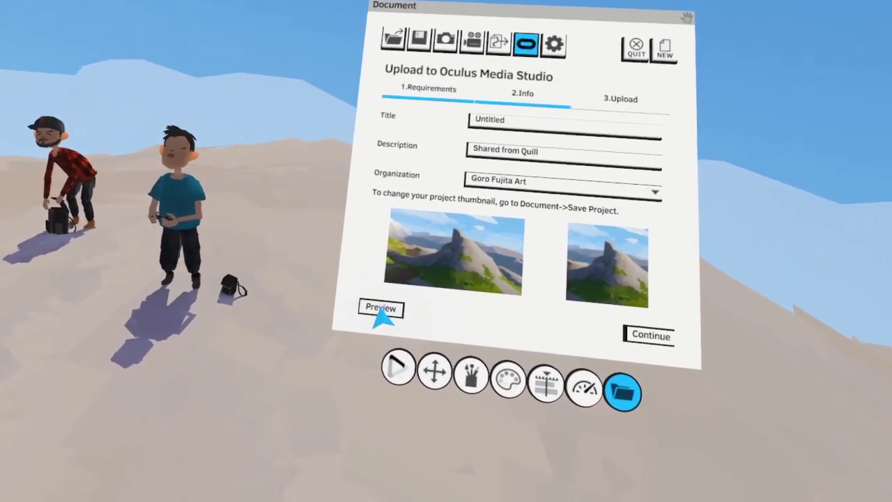
{"action": "left_click", "coordinate": [381, 315]}
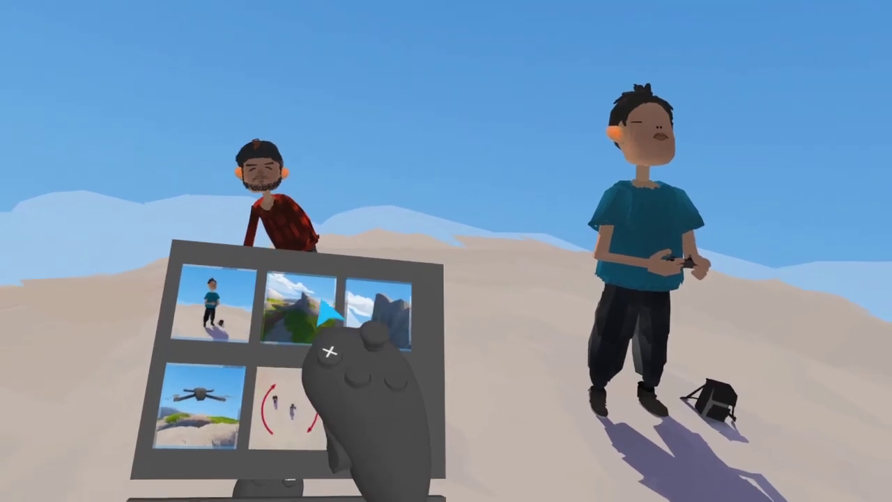
Visit the distant mountain, cliff base, drone and 360 rotation viewpoints in the preview
{"action": "left_click", "coordinate": [334, 334]}
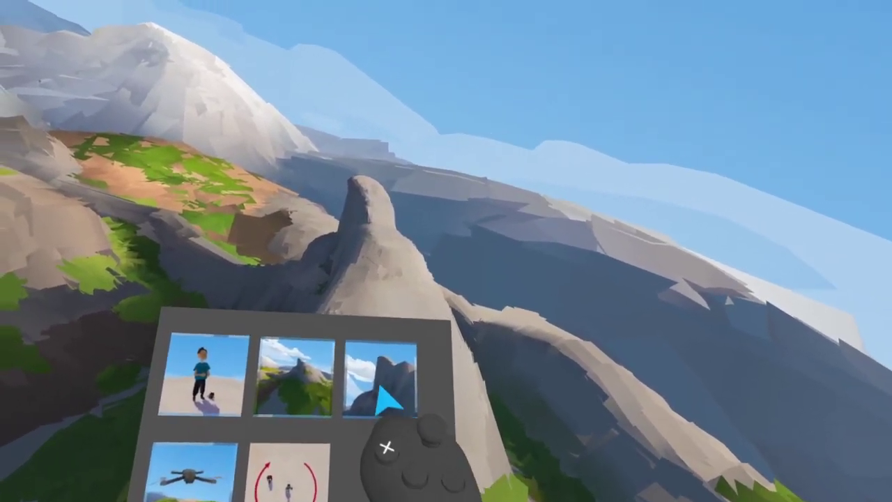
{"action": "left_click", "coordinate": [381, 386]}
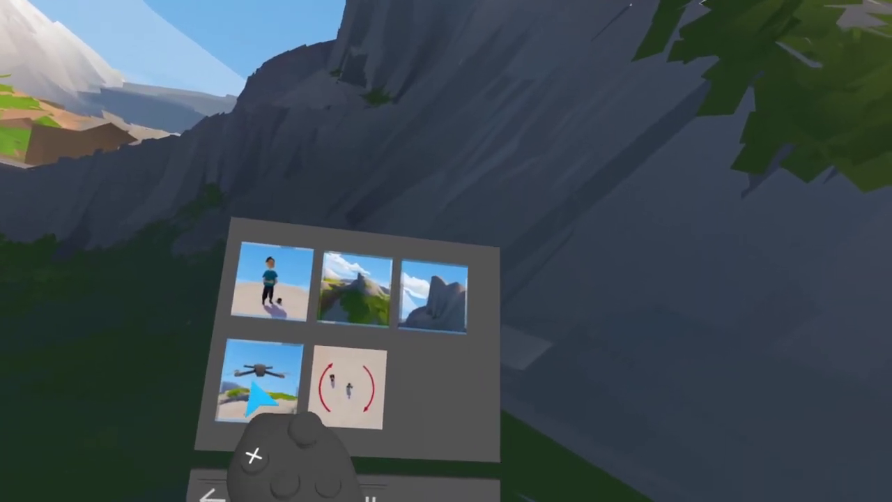
{"action": "left_click", "coordinate": [244, 435]}
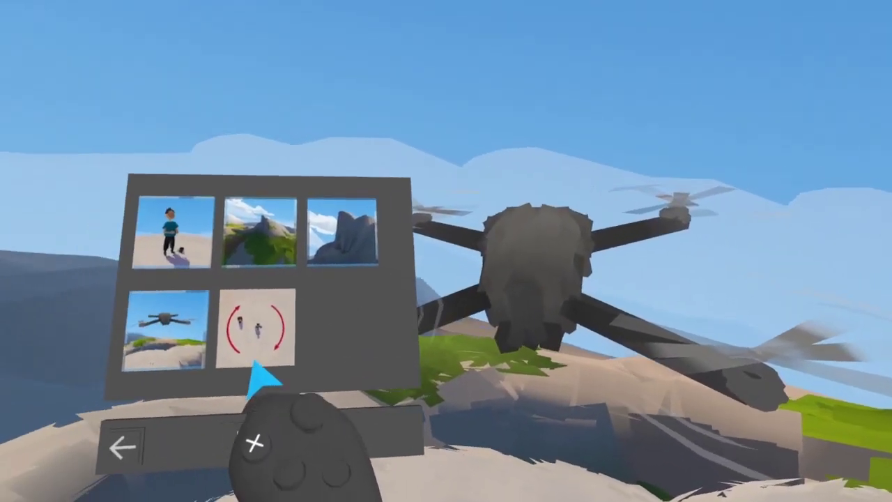
{"action": "left_click", "coordinate": [261, 362]}
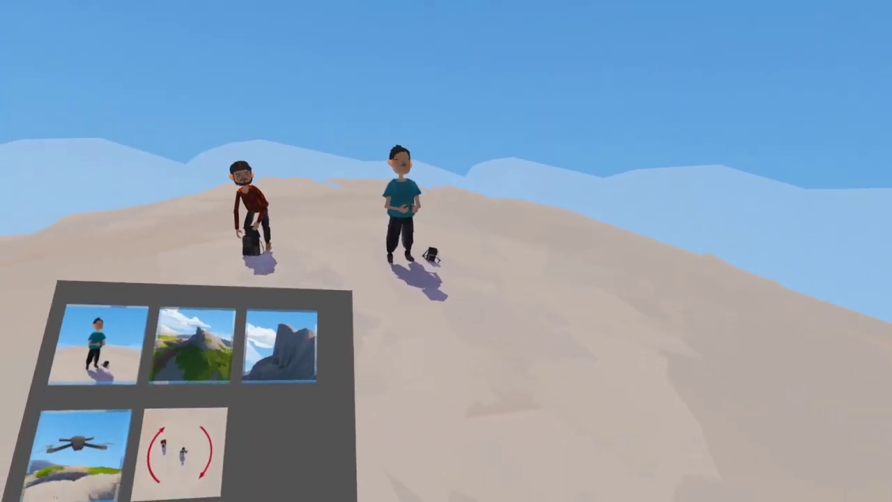
Visit the drone viewpoint in the preview and return to the Oculus Media Studio upload information
{"action": "left_click", "coordinate": [259, 389]}
{"action": "left_click", "coordinate": [323, 418]}
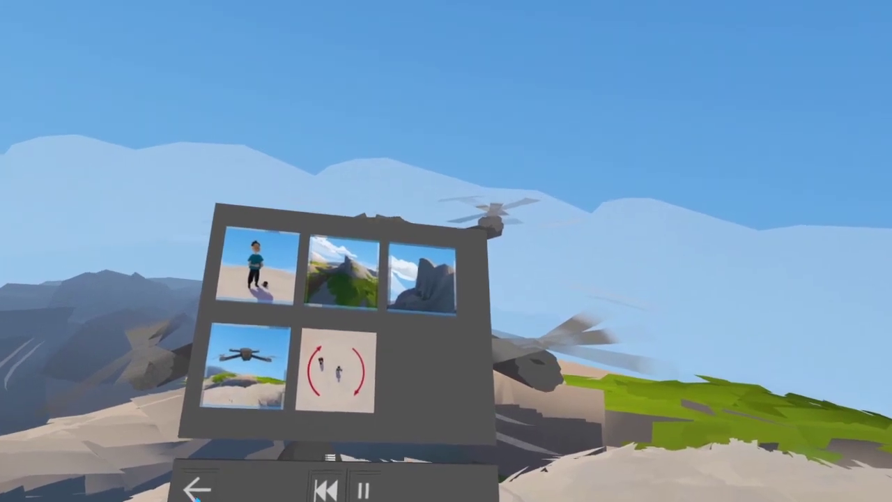
{"action": "left_click", "coordinate": [212, 455]}
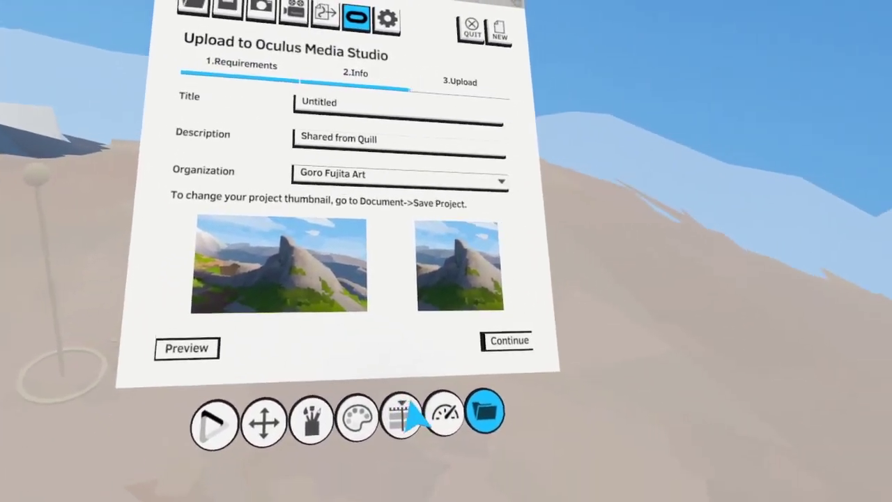
Review the layer settings of the SpawnArea in the Rotation group, then check the upload information again
{"action": "left_click", "coordinate": [400, 418]}
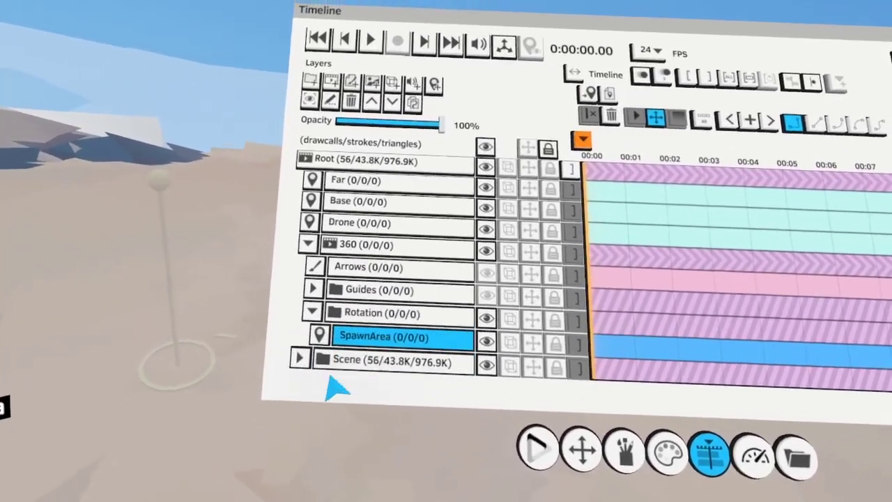
{"action": "left_click", "coordinate": [295, 343]}
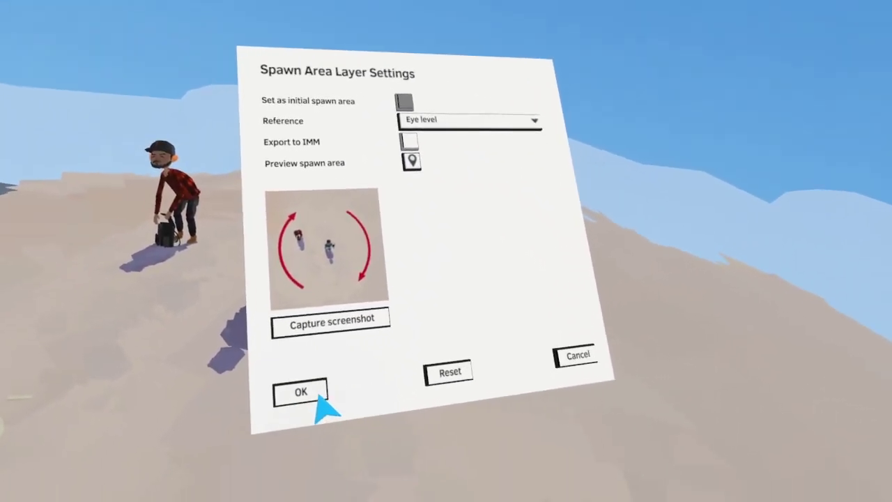
{"action": "left_click", "coordinate": [307, 394]}
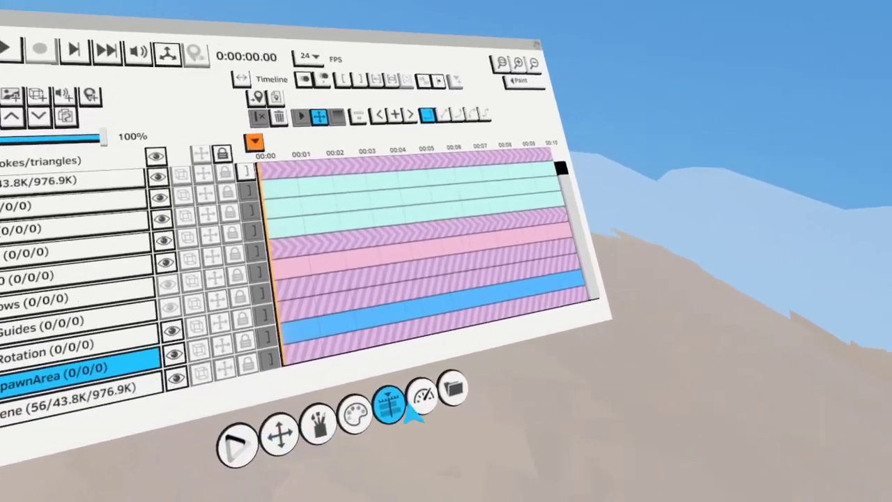
{"action": "left_click", "coordinate": [453, 391]}
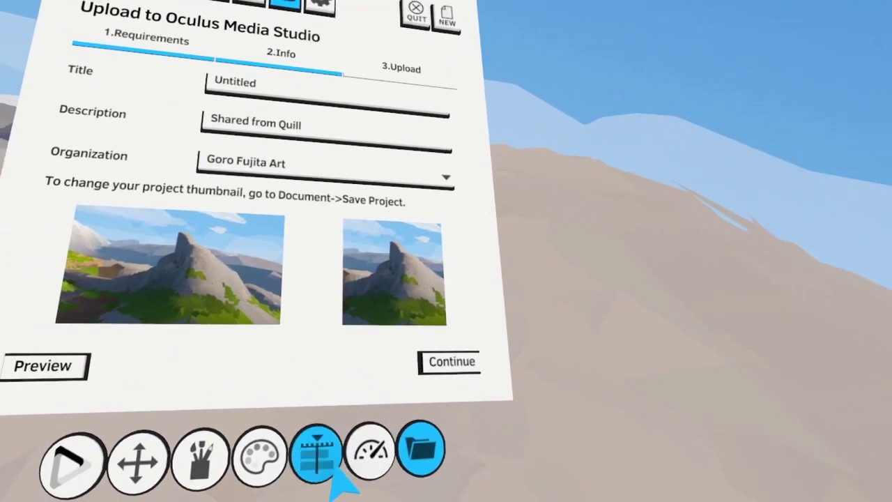
{"action": "left_click", "coordinate": [322, 457]}
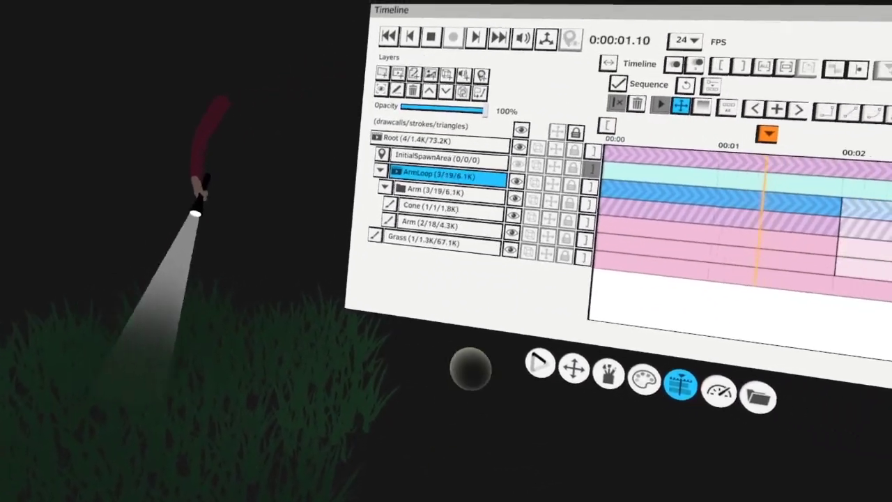
Play the flashlight scene and examine the Arm group's transform keyframes and the looping ArmLoop sequence
{"action": "key", "text": "space"}
{"action": "left_click", "coordinate": [424, 208]}
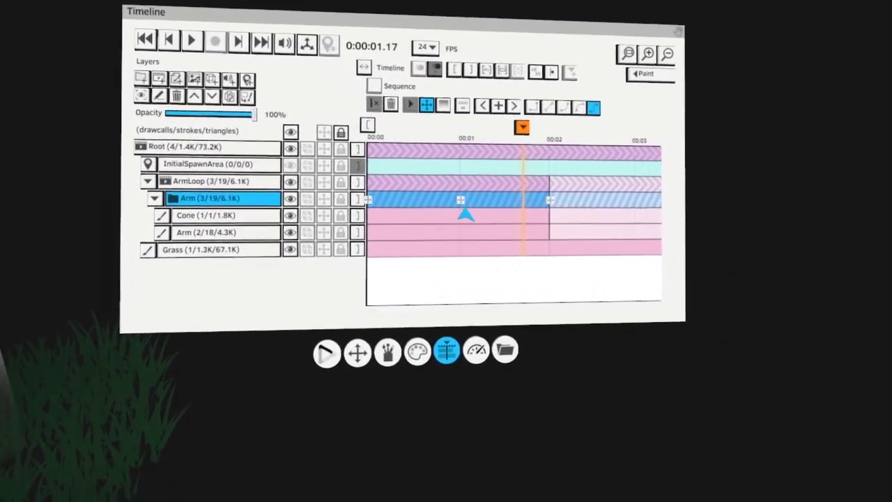
{"action": "key", "text": "space"}
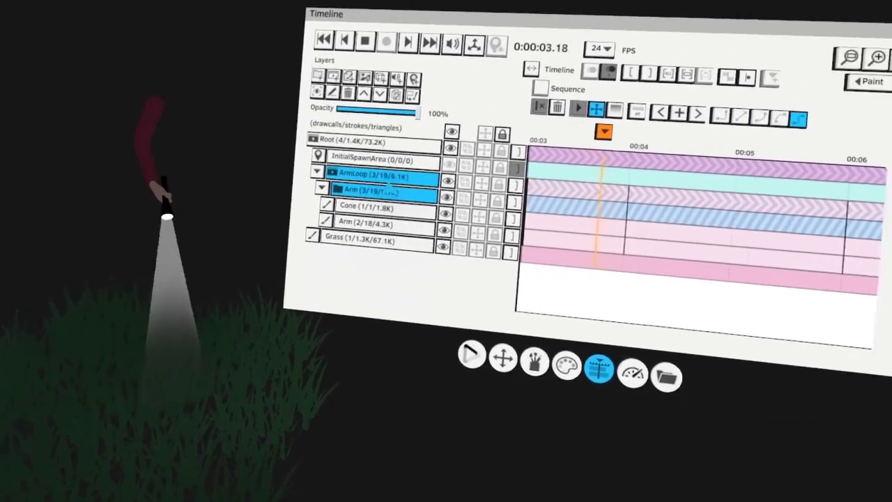
{"action": "left_click", "coordinate": [536, 199]}
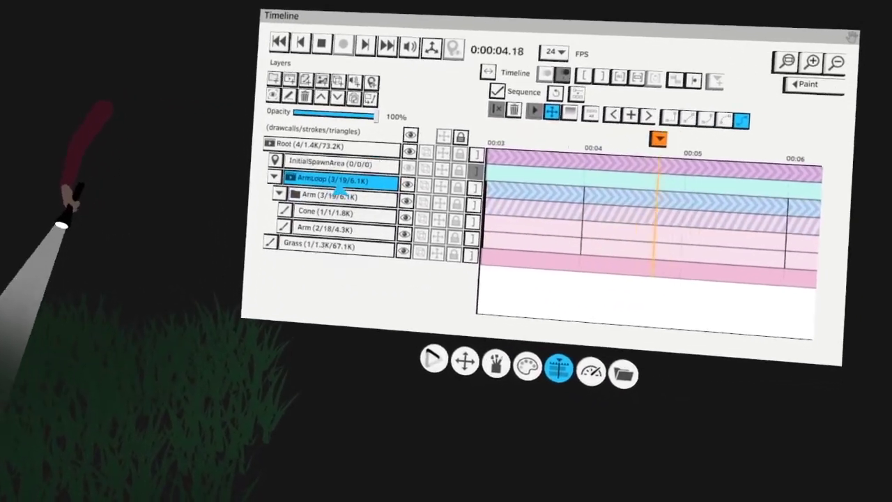
{"action": "key", "text": "space"}
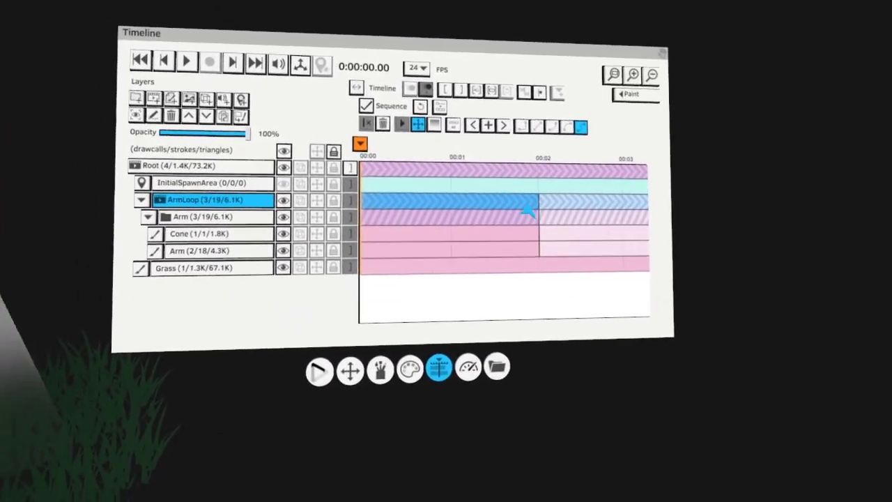
{"action": "key", "text": "space"}
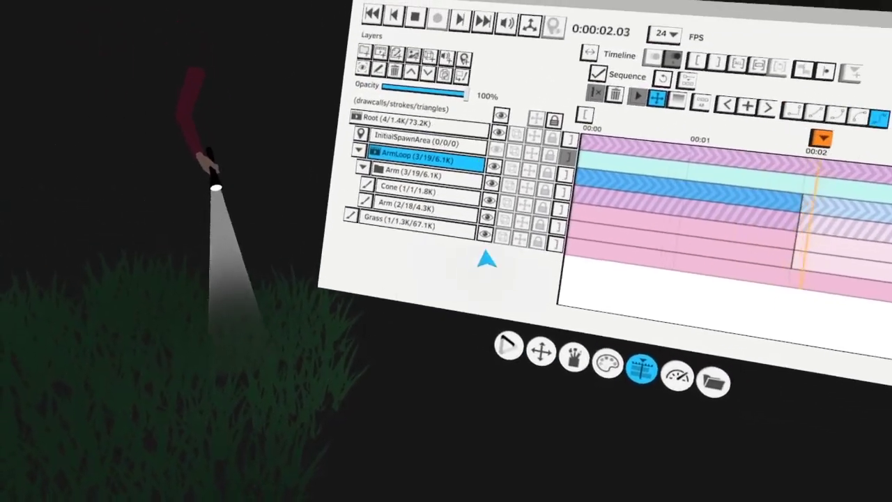
Select the Grass layer and make it a frame-by-frame animation alongside the ArmLoop sequence
{"action": "left_click", "coordinate": [532, 220]}
{"action": "left_click", "coordinate": [532, 219]}
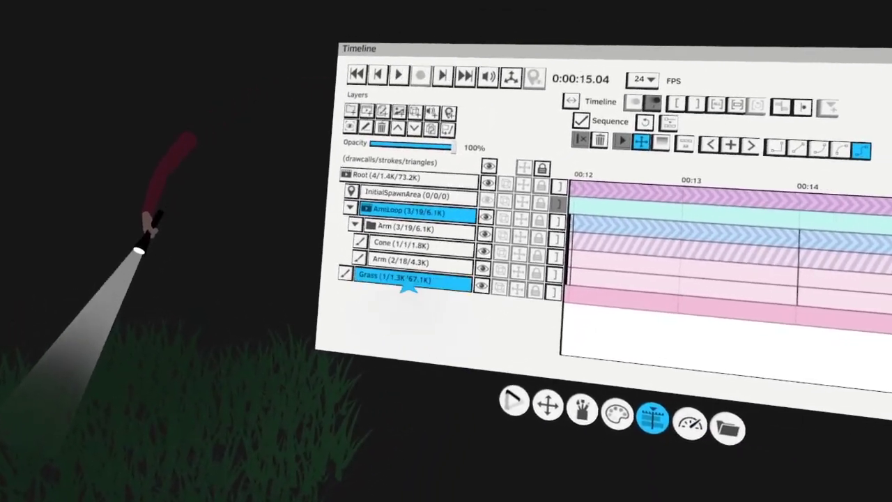
{"action": "left_click", "coordinate": [578, 250]}
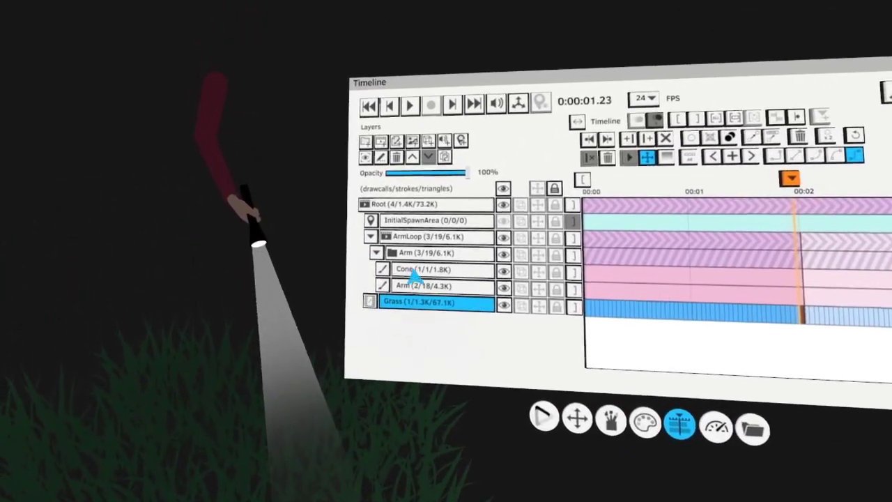
Add a spawn area inside the Arm group at the first frame of the timeline
{"action": "mouse_move", "coordinate": [419, 200]}
{"action": "left_mouse_down"}
{"action": "mouse_move", "coordinate": [411, 208]}
{"action": "mouse_move", "coordinate": [420, 212]}
{"action": "left_mouse_up"}
{"action": "left_click", "coordinate": [420, 214]}
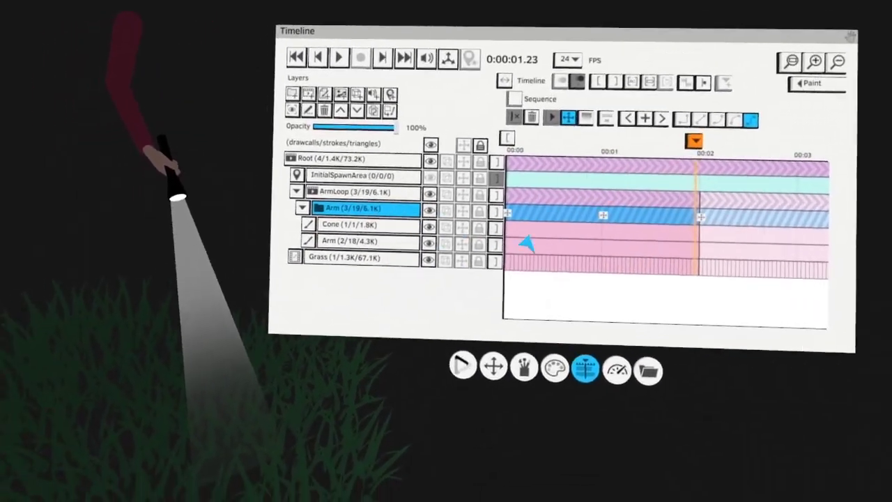
{"action": "key", "text": "Home"}
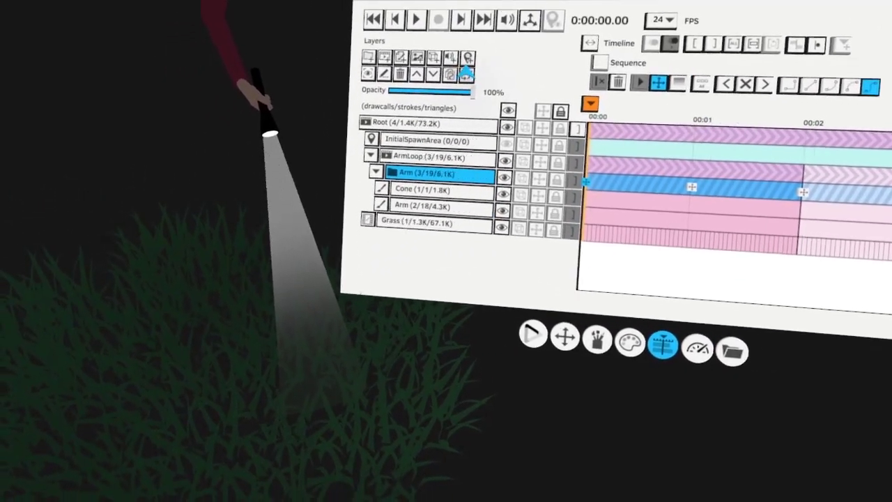
{"action": "left_click", "coordinate": [466, 73]}
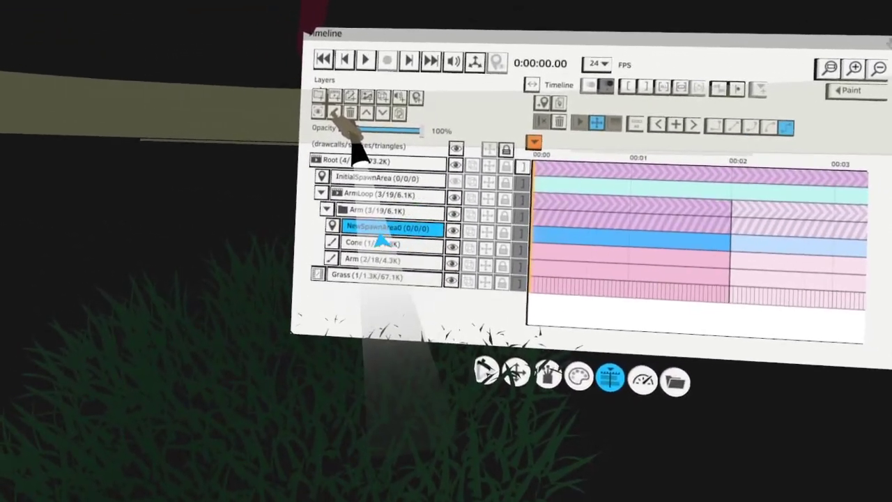
Play the animation from the new spawn area in the Arm group and review its layer settings
{"action": "key", "text": "space"}
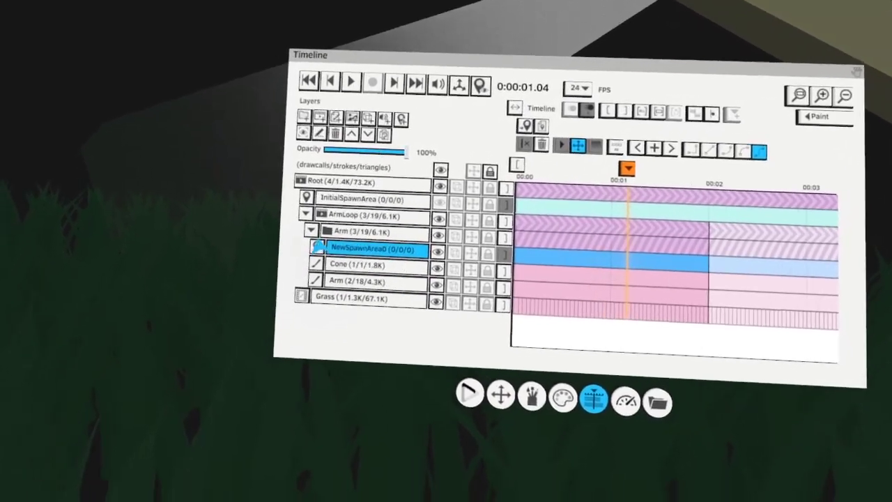
{"action": "left_click", "coordinate": [323, 287]}
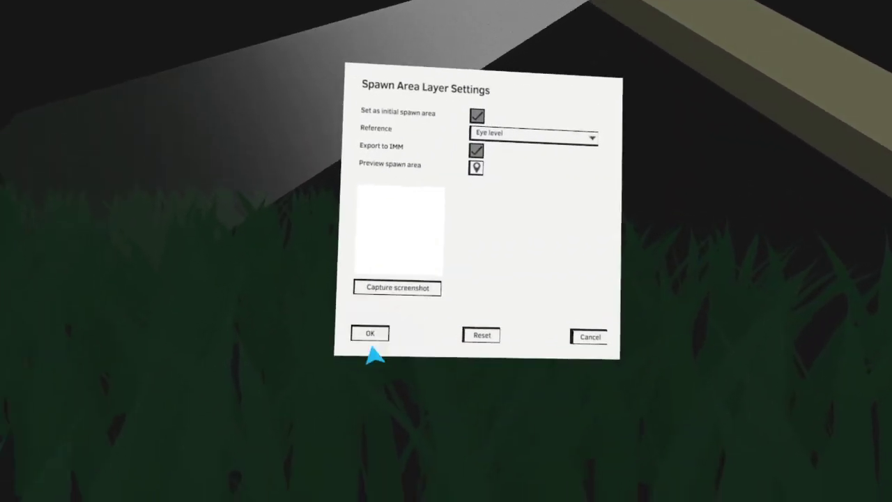
{"action": "left_click", "coordinate": [314, 412]}
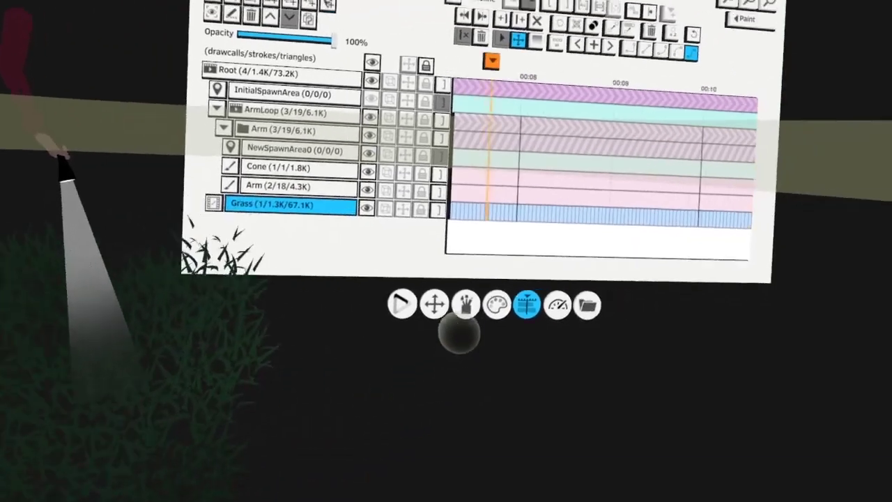
Check the Colorize tool's Dodge blend mode and return to the Grass layer in the timeline
{"action": "left_click", "coordinate": [559, 346]}
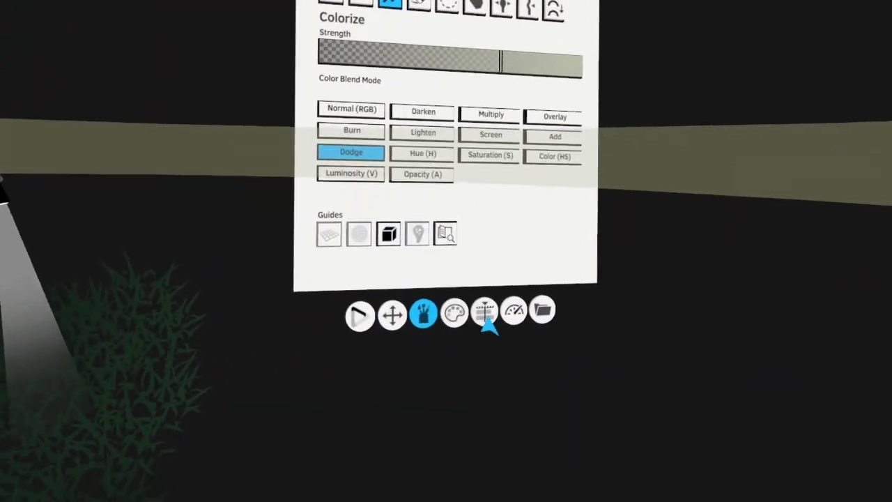
{"action": "left_click", "coordinate": [485, 315]}
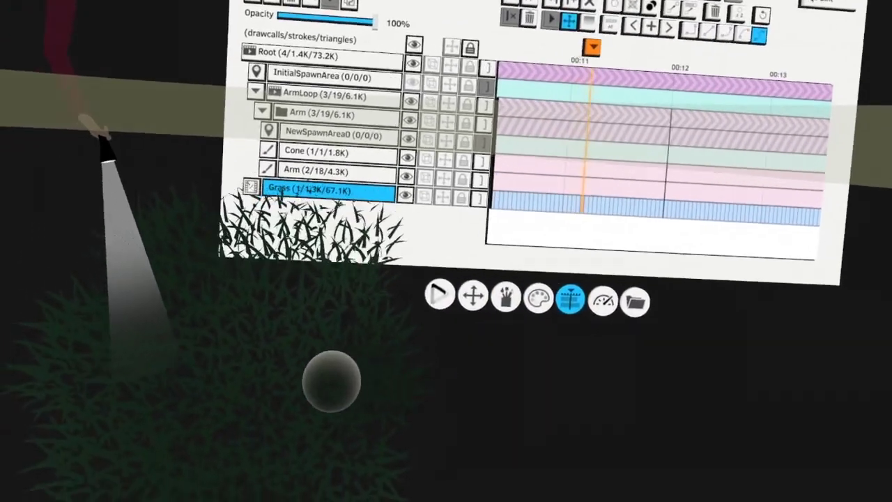